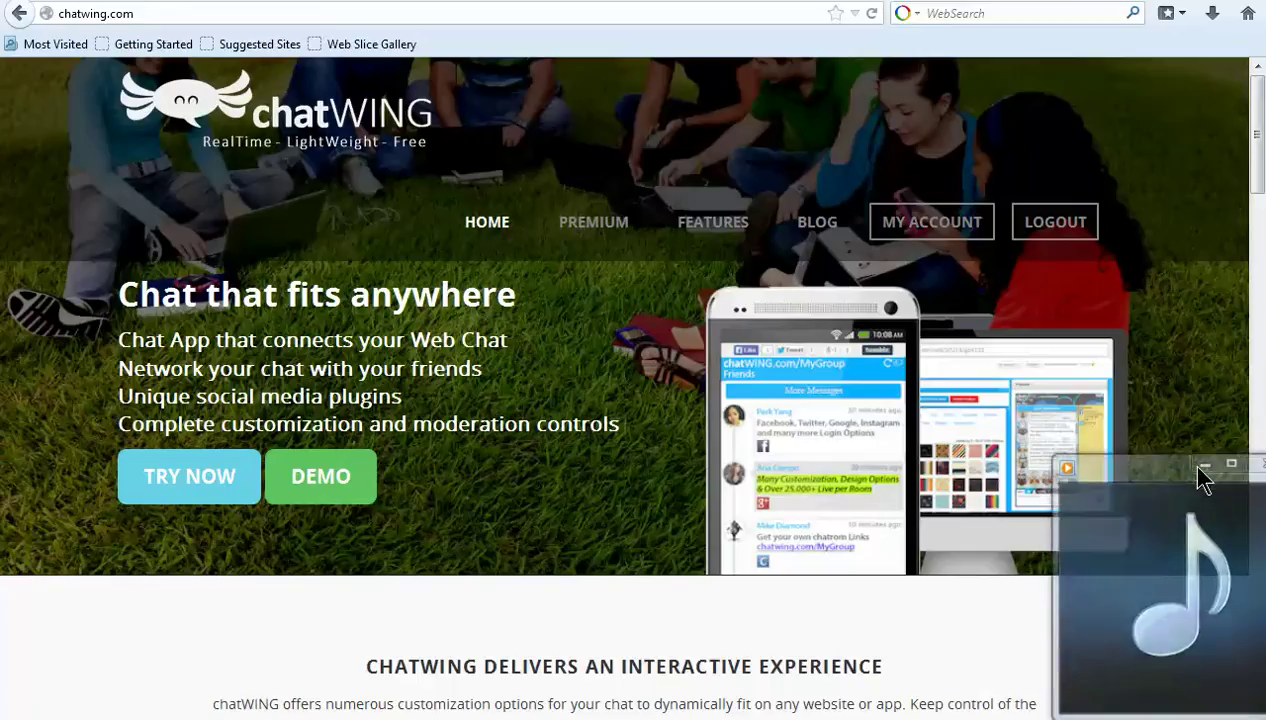
Minimize the media player and scroll the chatwing.com homepage to reach the registration form.
click(1203, 465)
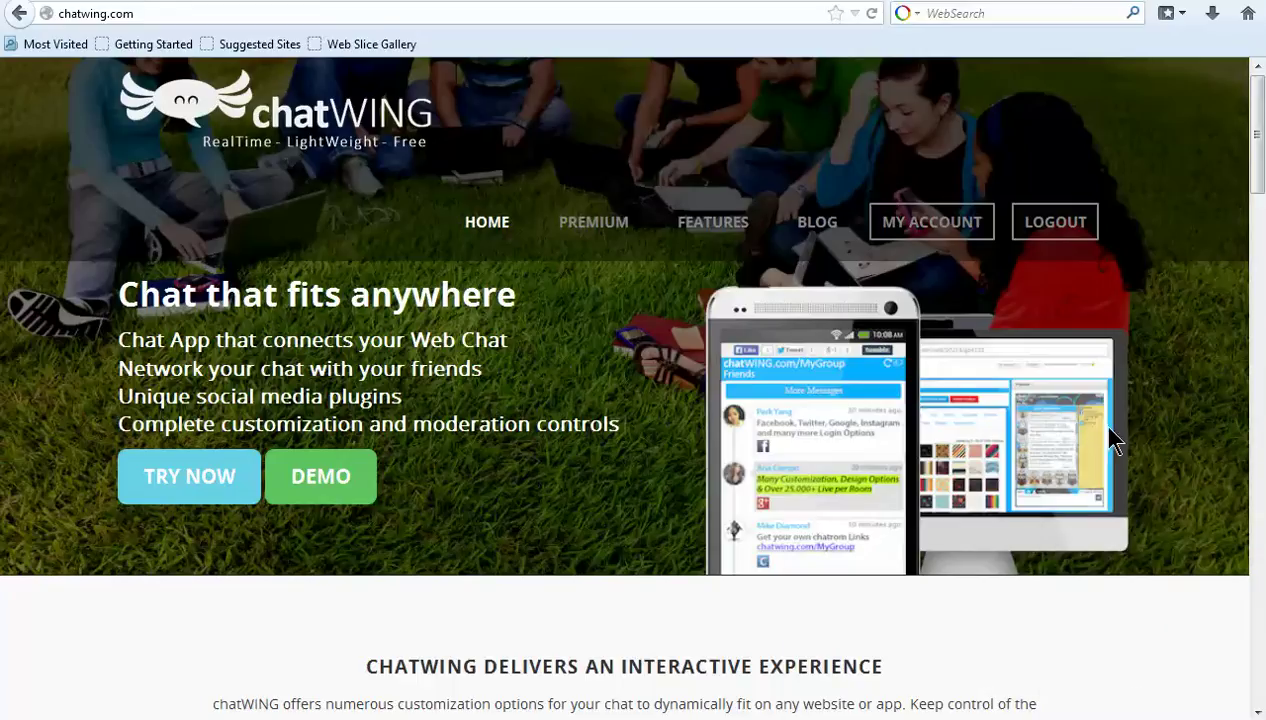
scroll(1164, 432, down, 8)
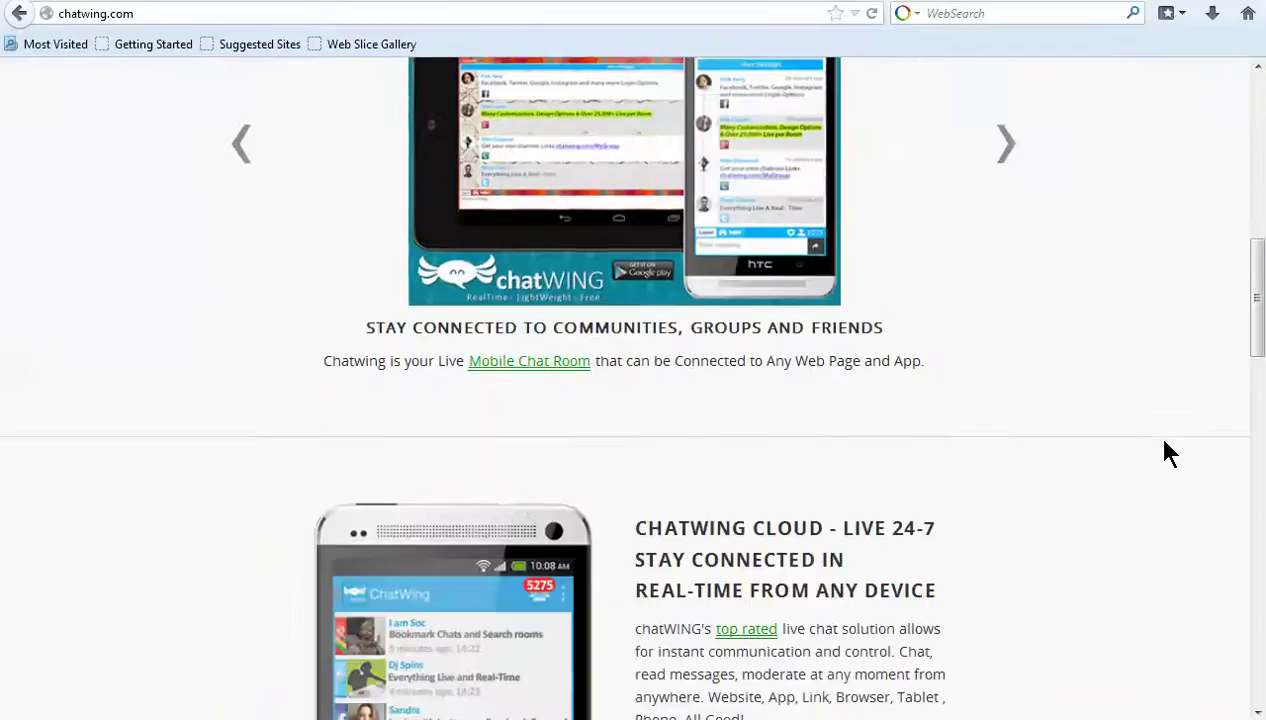
scroll(1168, 452, down, 4)
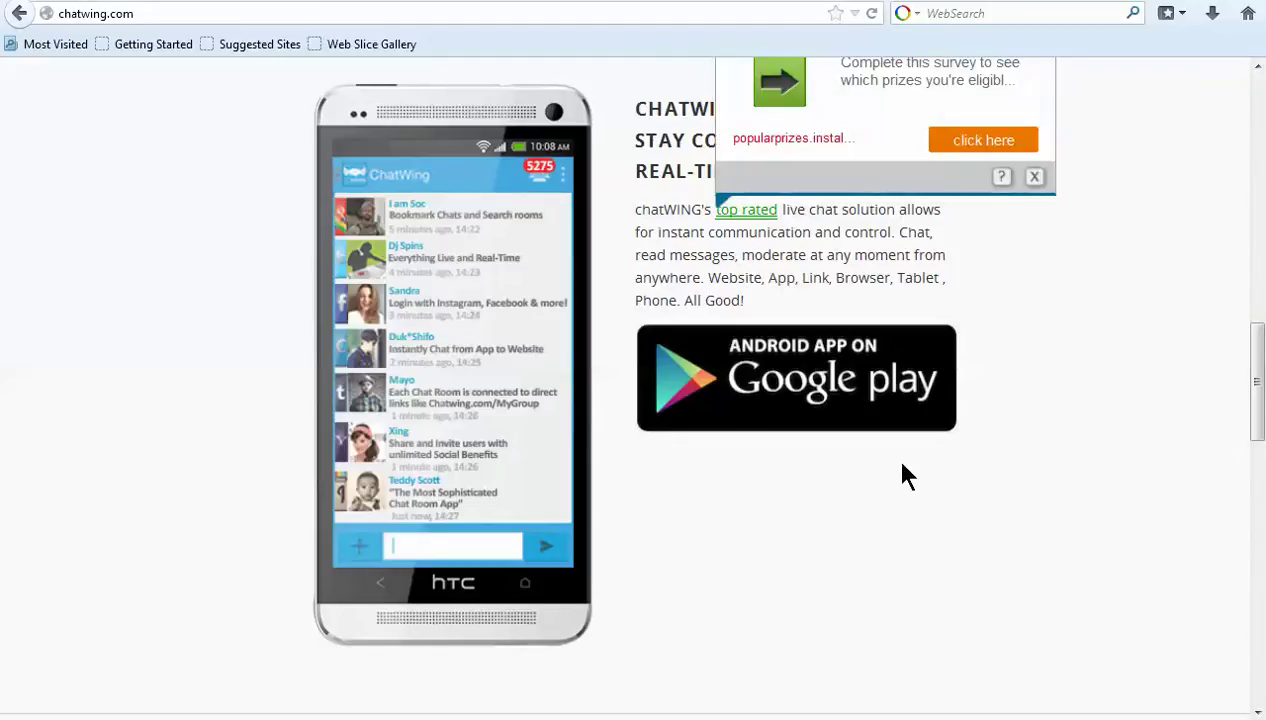
scroll(1077, 319, up, 2)
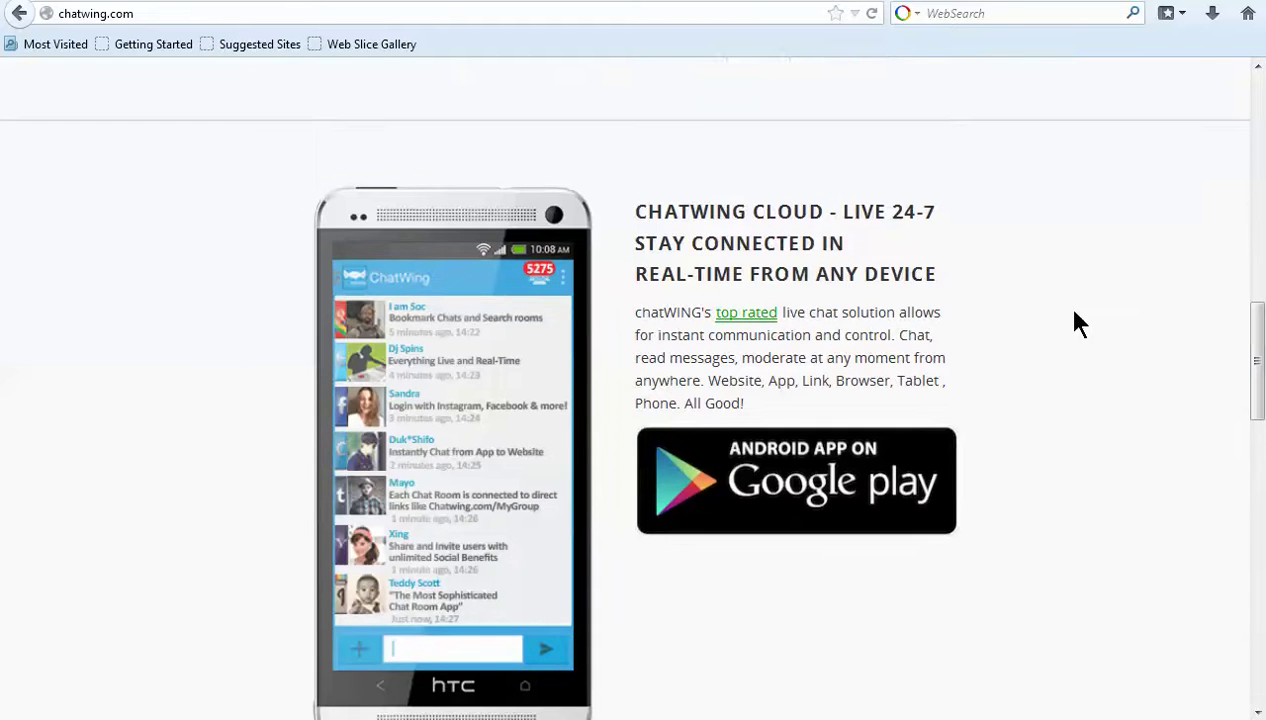
drag(1250, 348, 1246, 113)
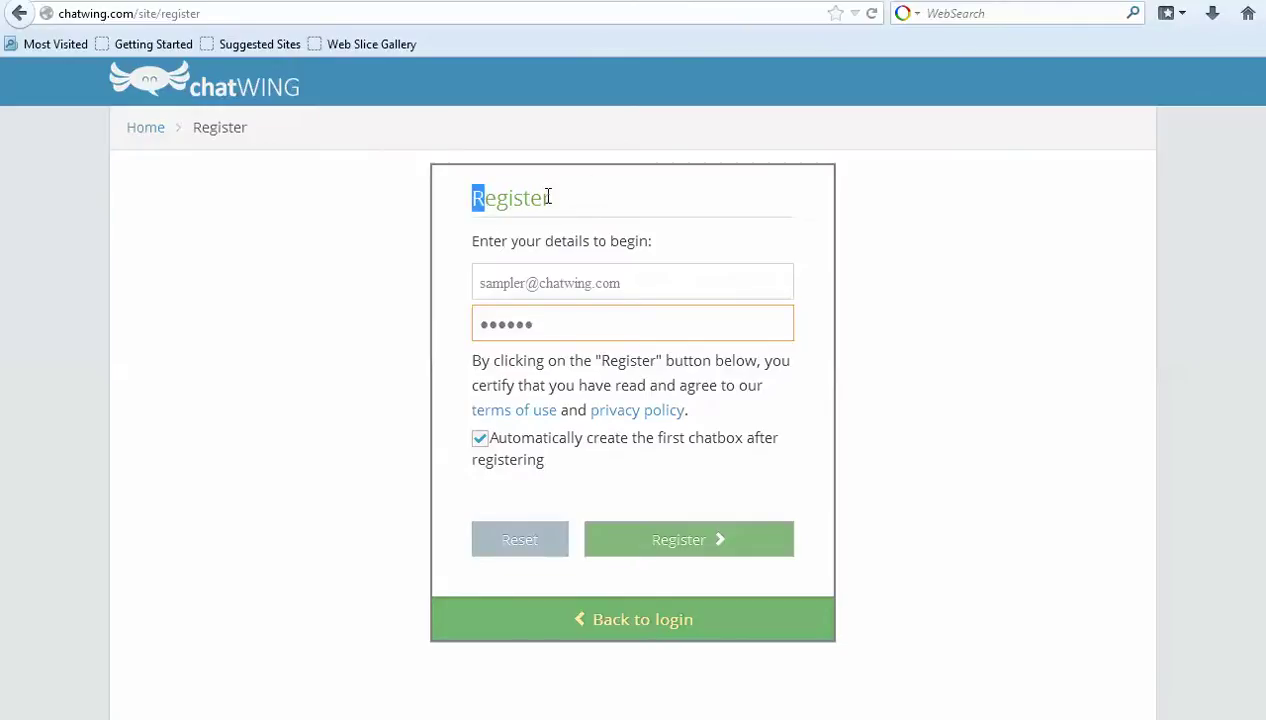
Leave the filled e-mail and password fields and open the MY ACCOUNT chatbox list.
drag(548, 196, 574, 206)
click(580, 283)
click(600, 323)
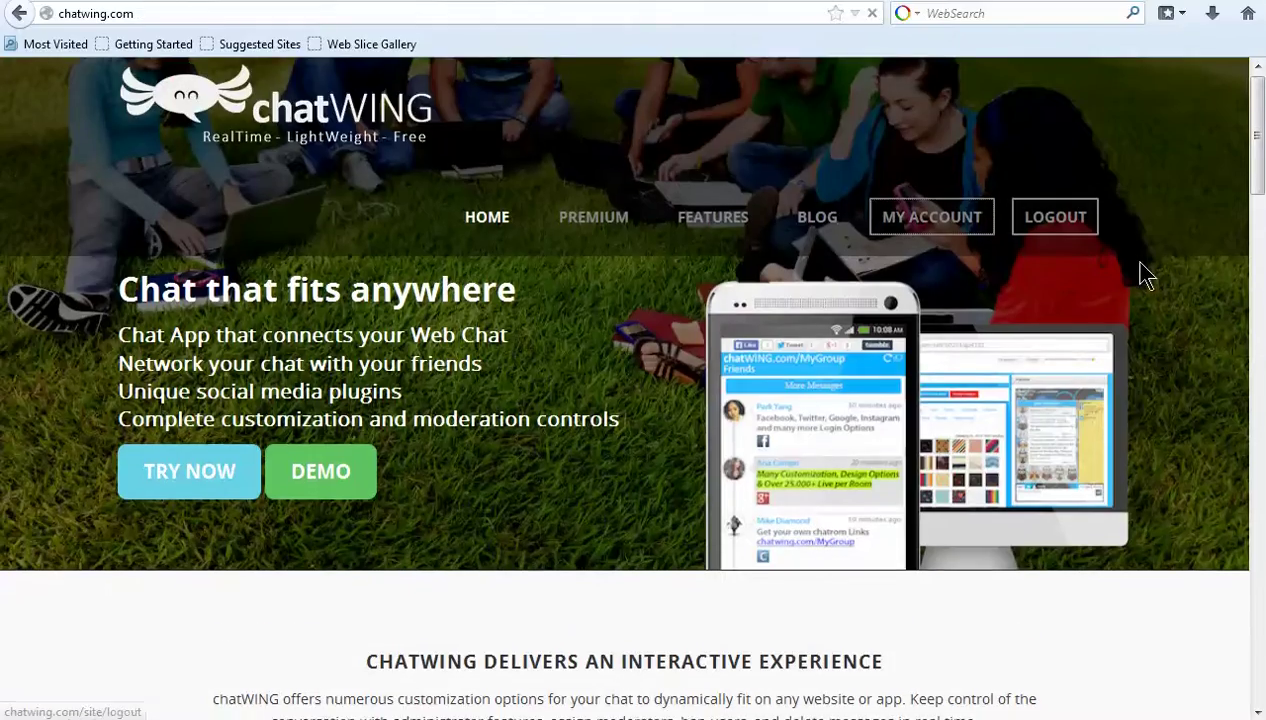
click(1030, 222)
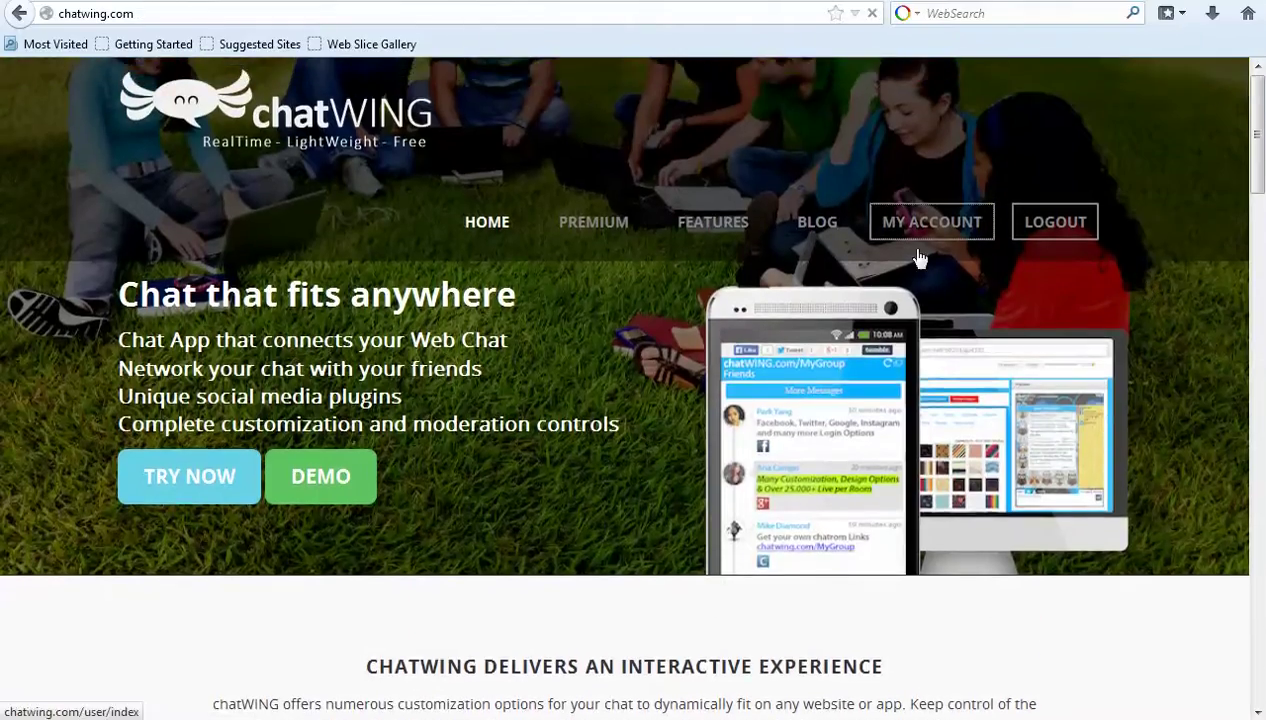
click(948, 228)
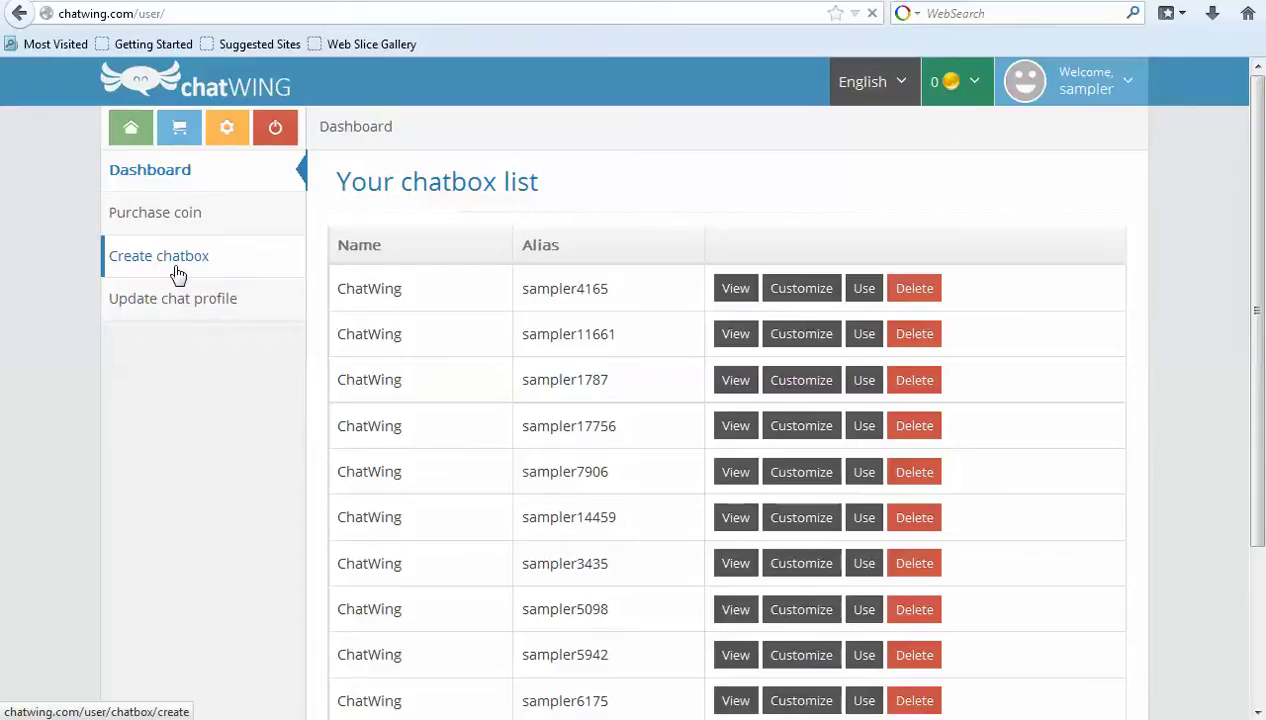
Create a new chatbox and save near-black #060f01 as its main colour.
click(178, 274)
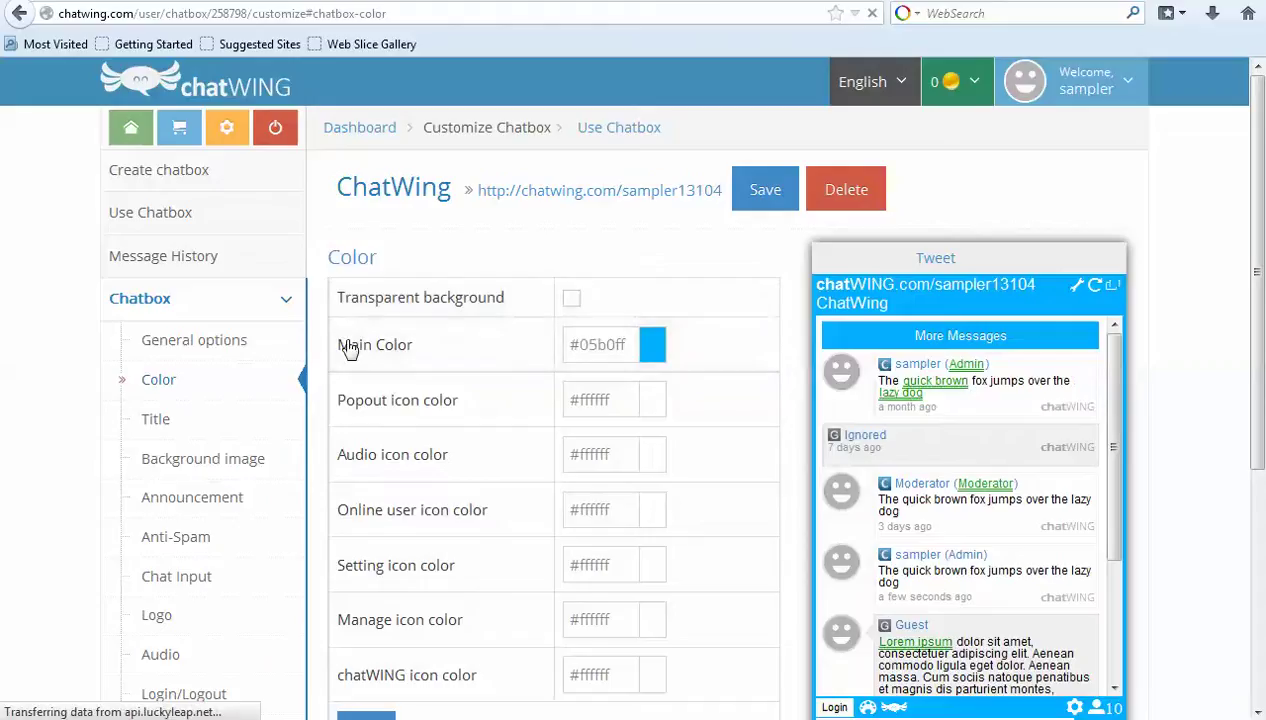
click(652, 344)
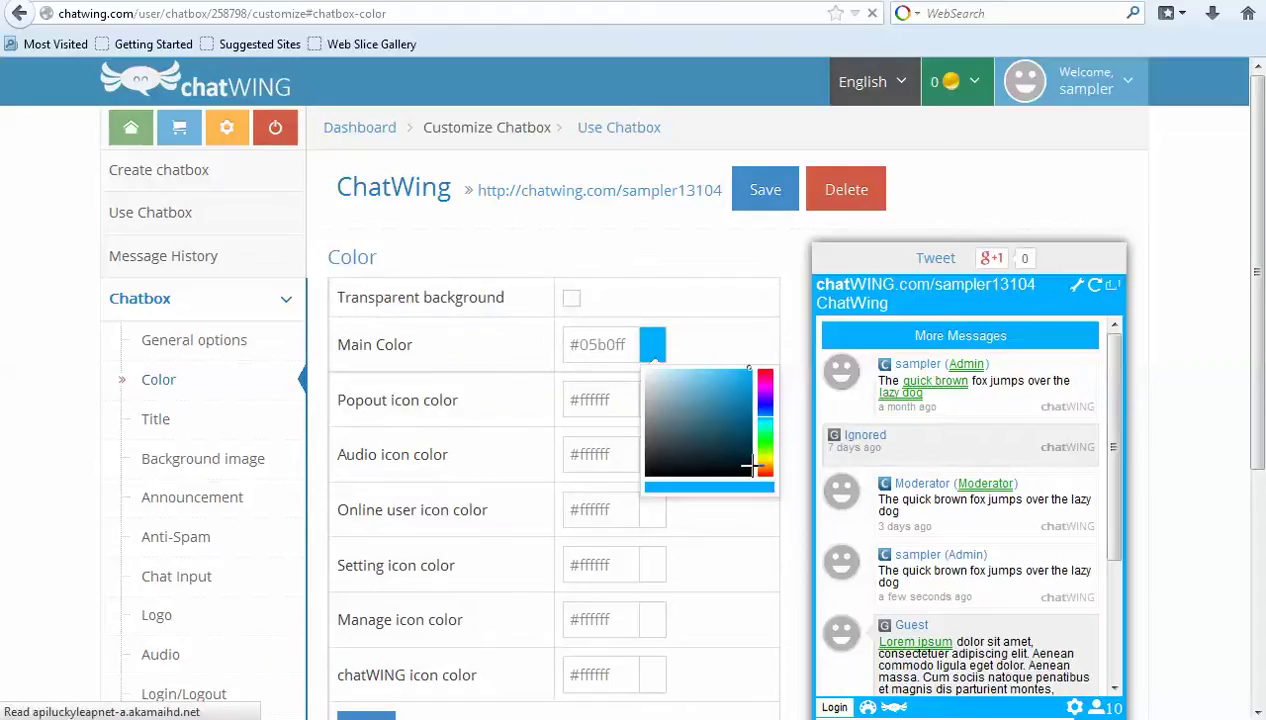
click(760, 467)
click(741, 470)
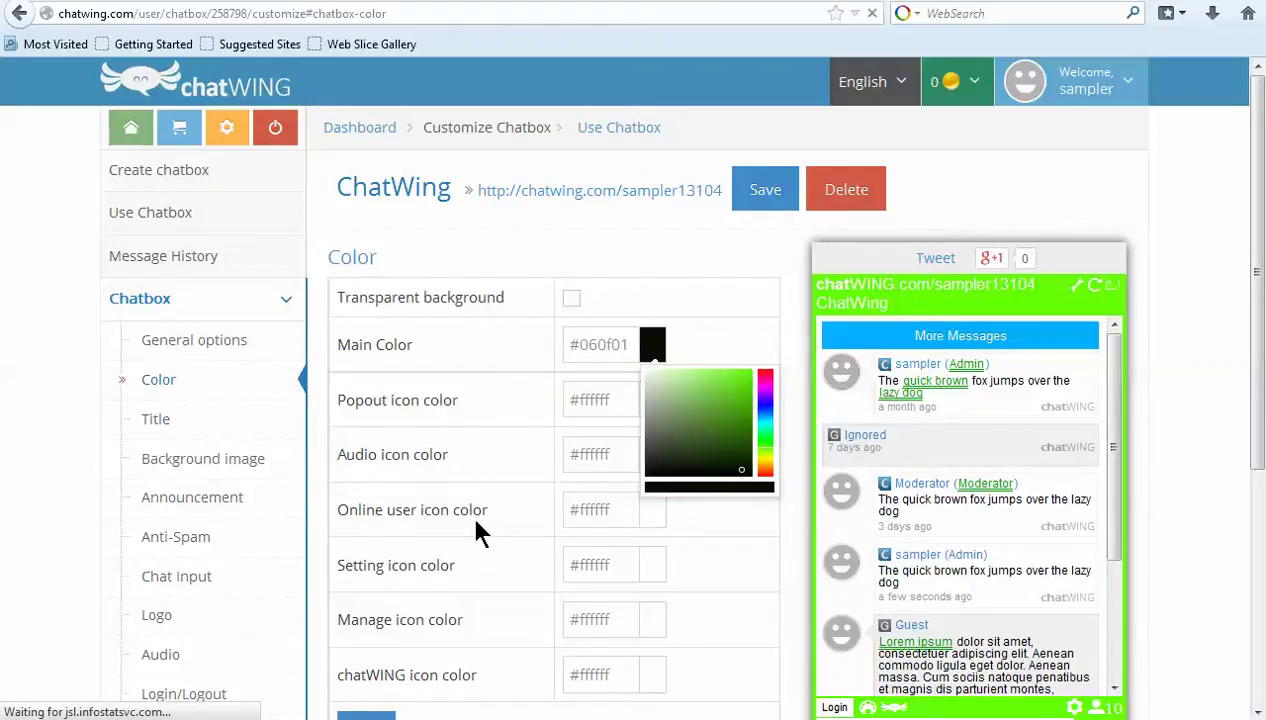
scroll(462, 532, down, 2)
click(360, 618)
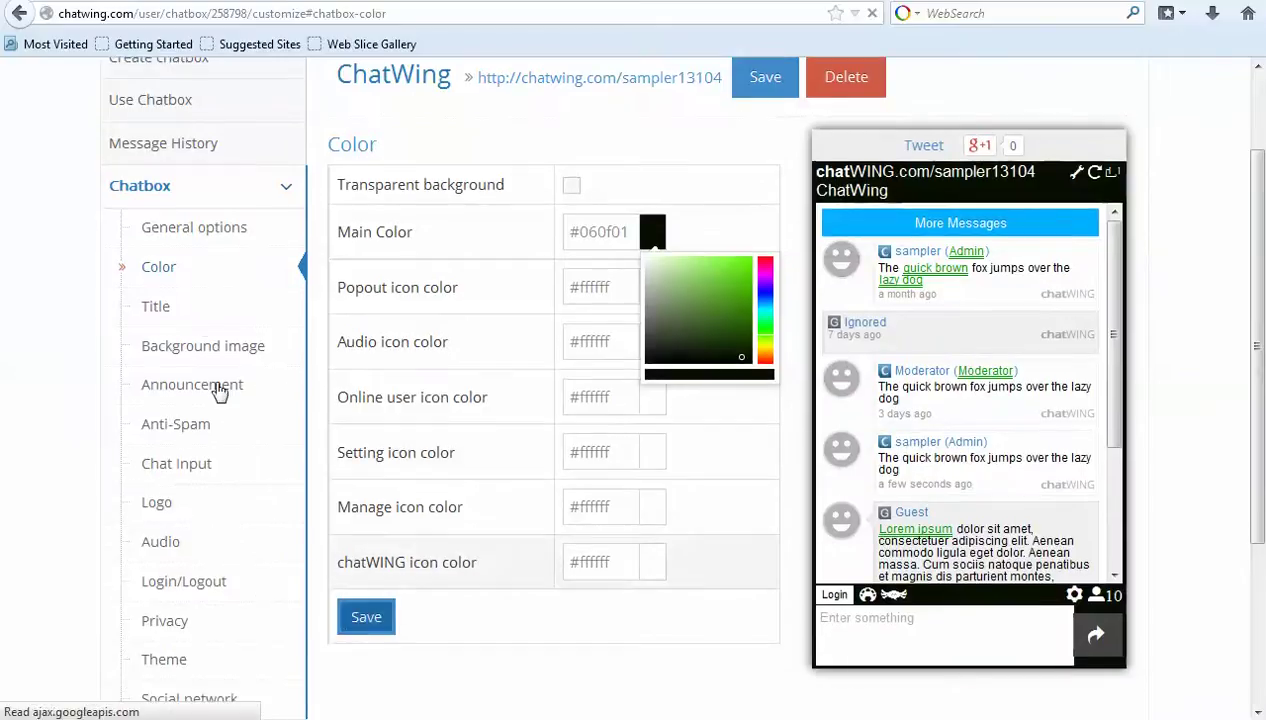
scroll(198, 311, up, 2)
click(210, 344)
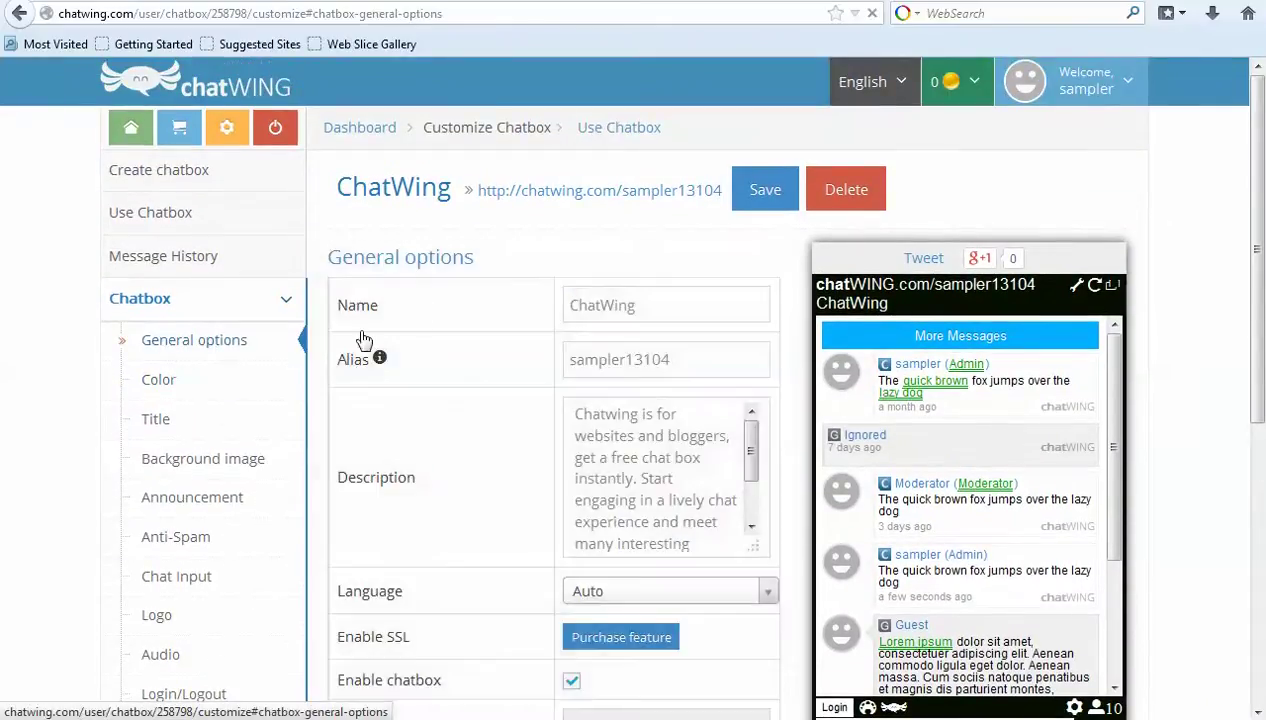
Tick Hide online user count and Hide refresh icon in General options, then save.
scroll(722, 508, down, 2)
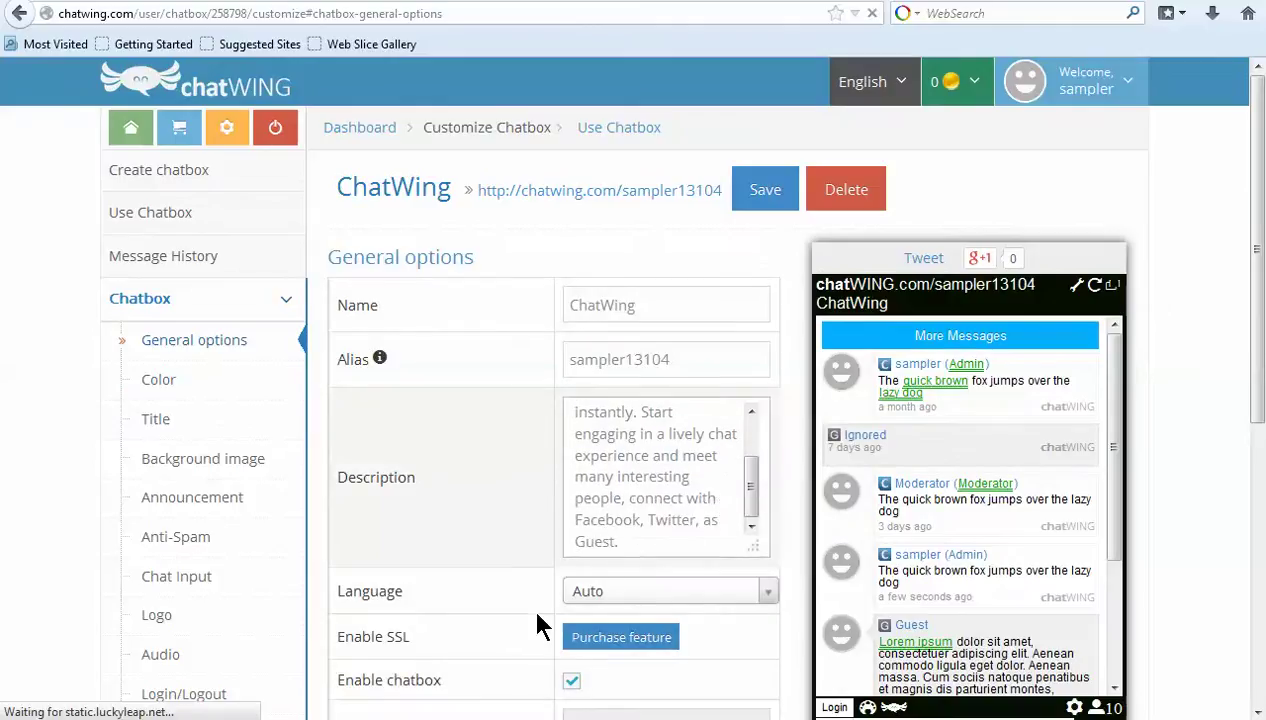
scroll(551, 607, down, 5)
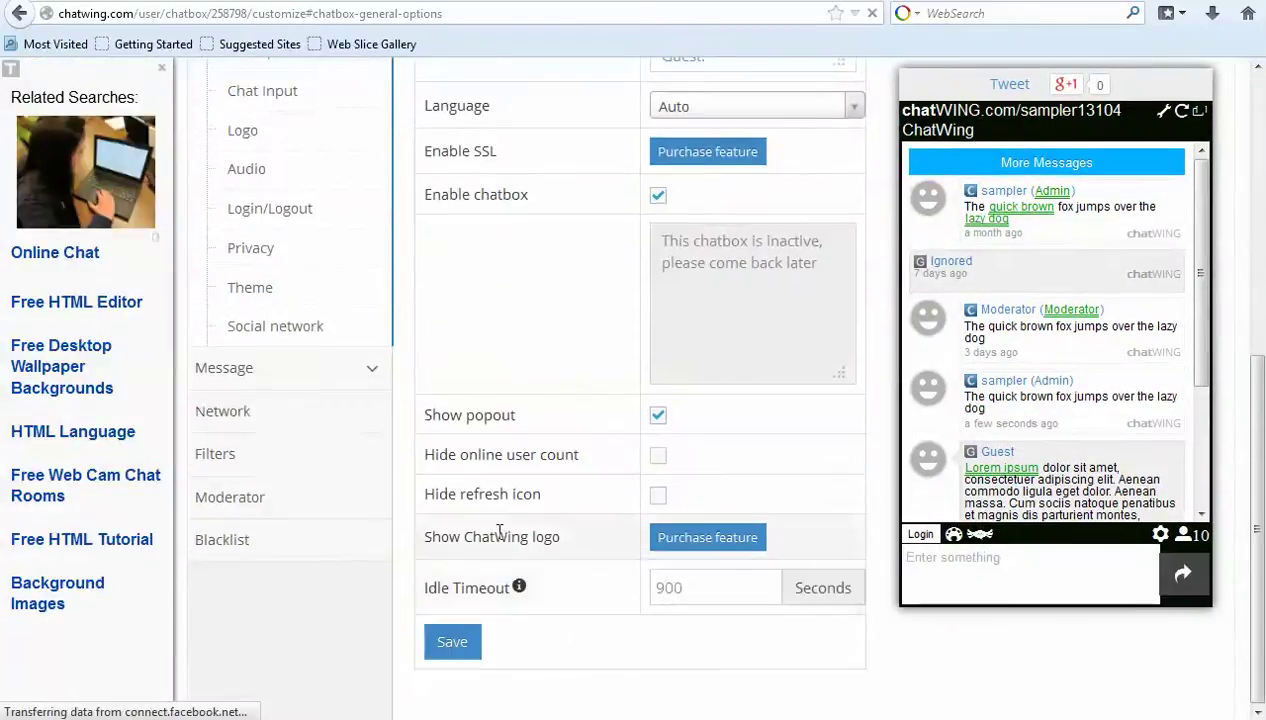
click(452, 494)
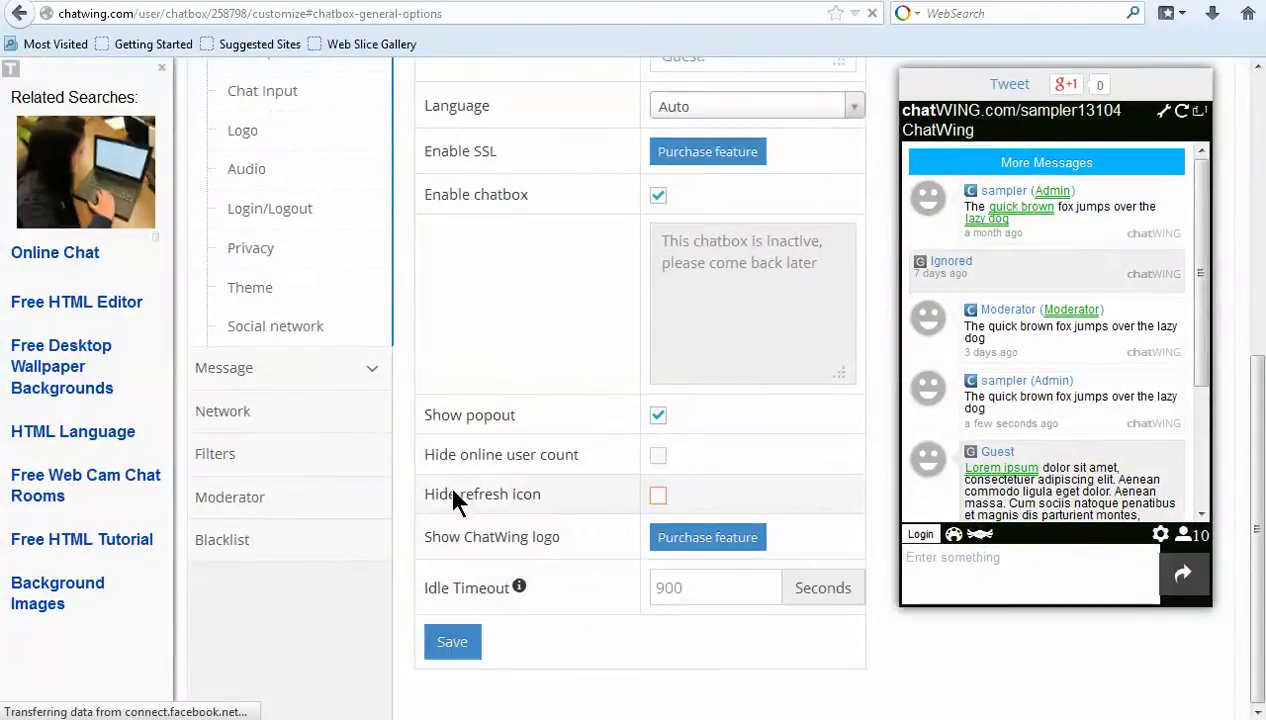
click(452, 641)
scroll(205, 346, up, 4)
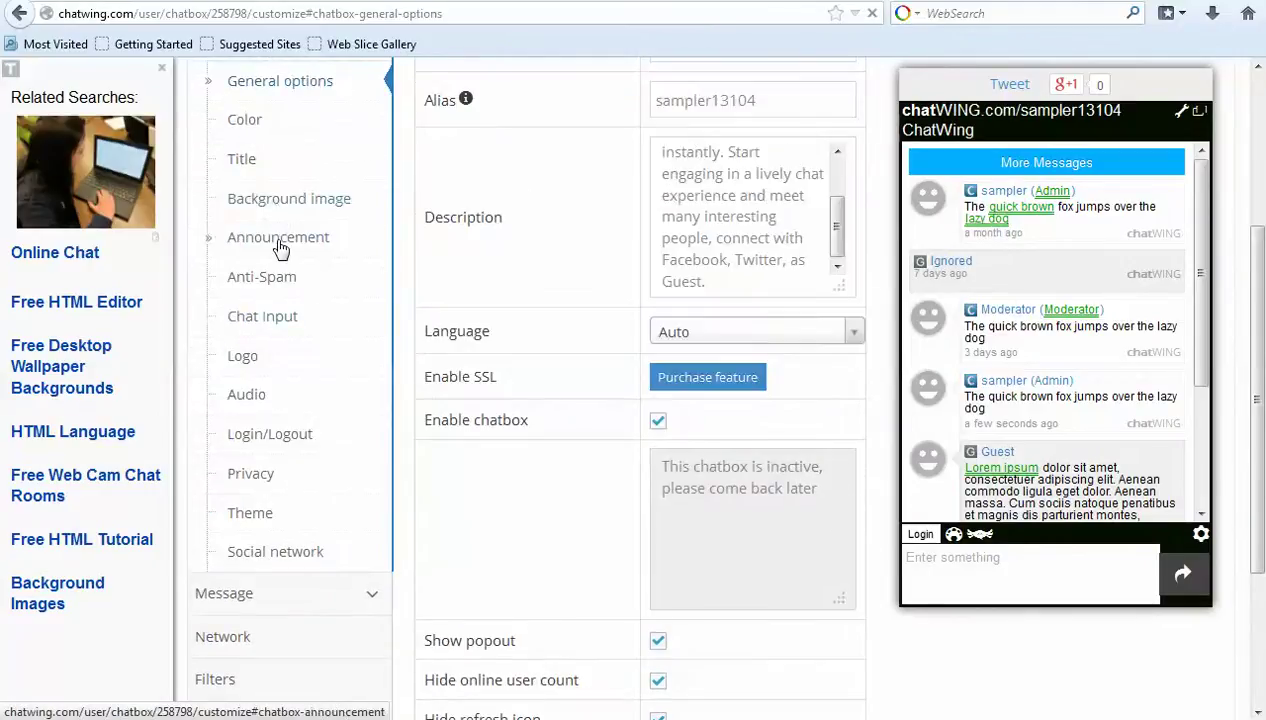
Use the gold ColourLovers pattern as the chatbox background image.
click(280, 206)
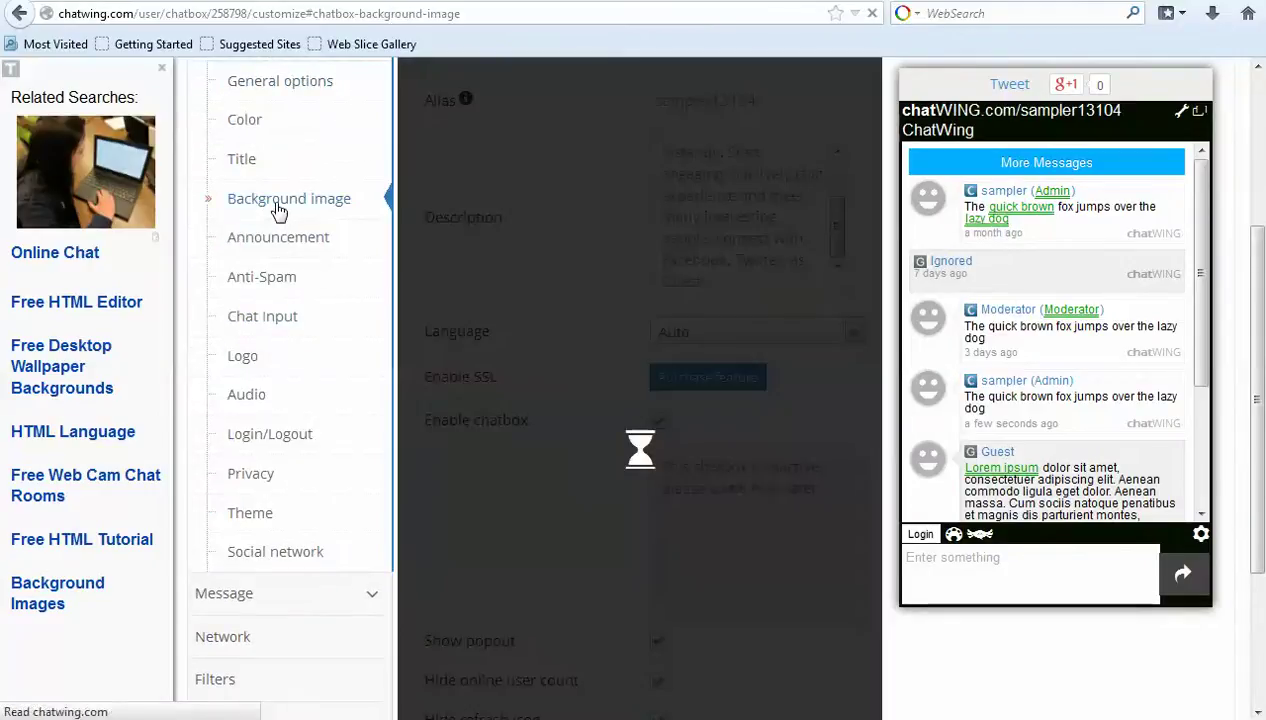
scroll(458, 218, up, 3)
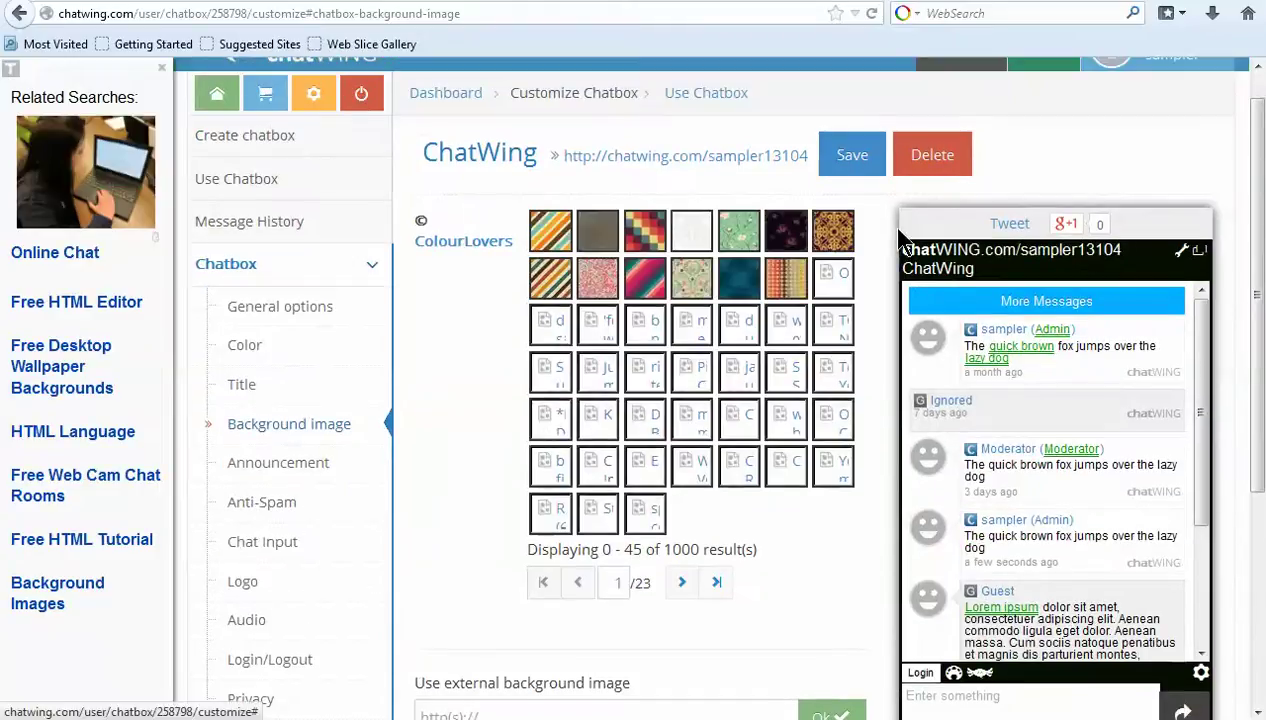
click(833, 230)
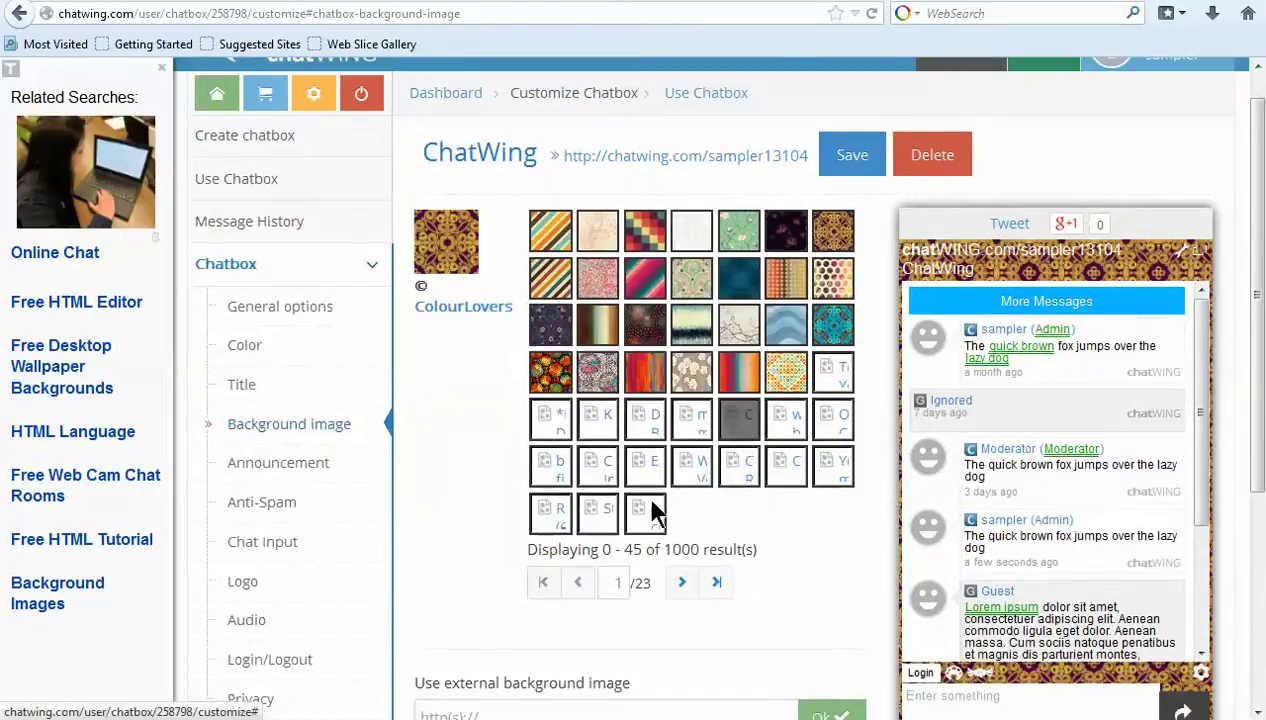
scroll(656, 509, down, 2)
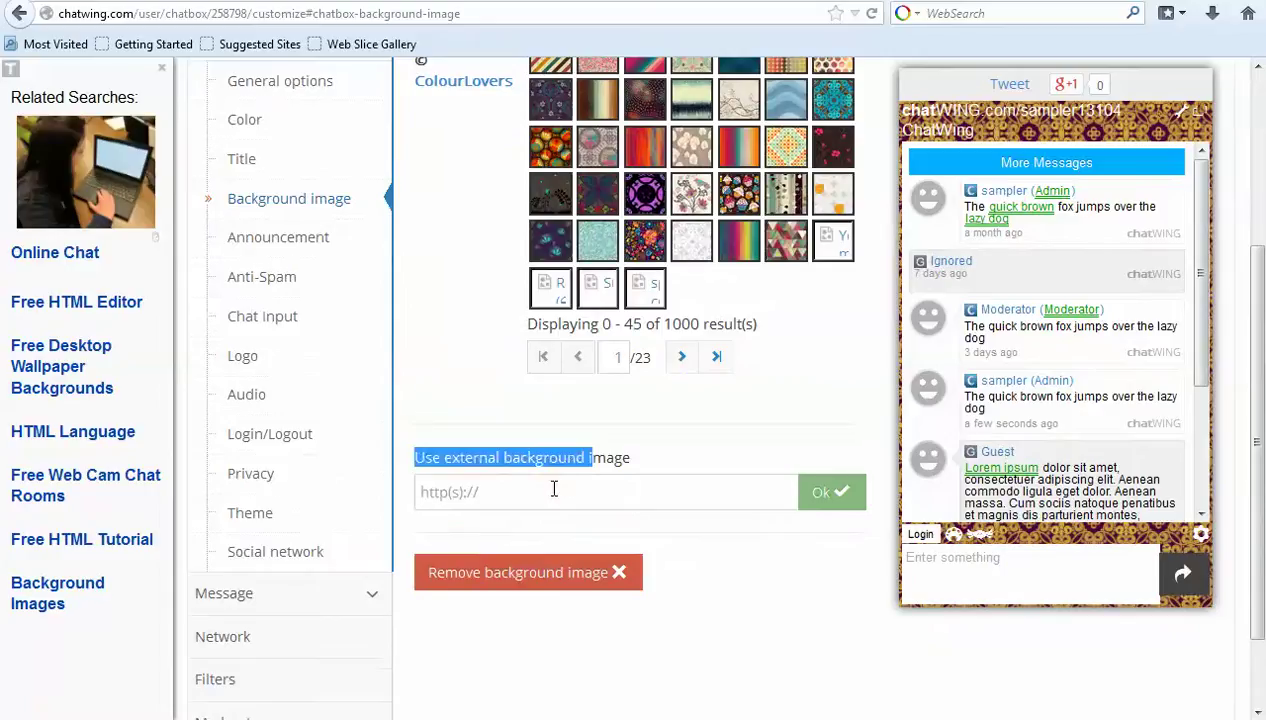
Select ChatRoom Style from the Theme dropdown.
click(252, 515)
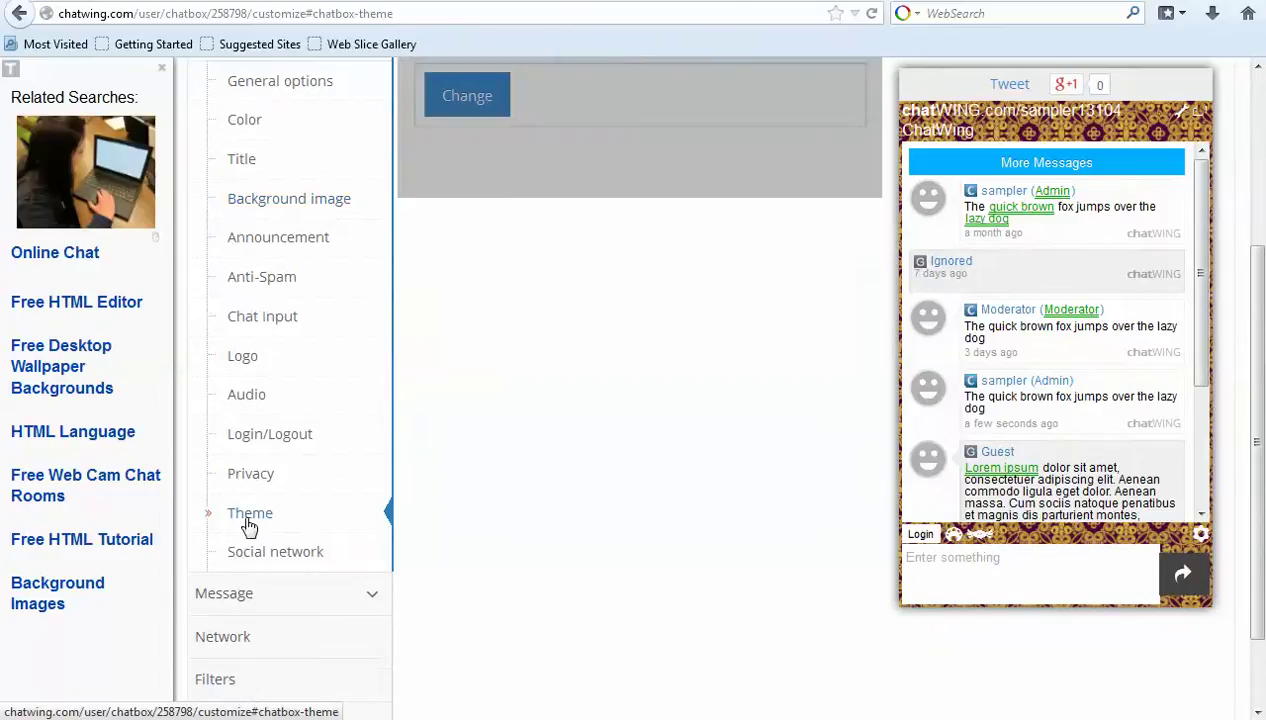
scroll(718, 183, up, 2)
scroll(715, 183, up, 2)
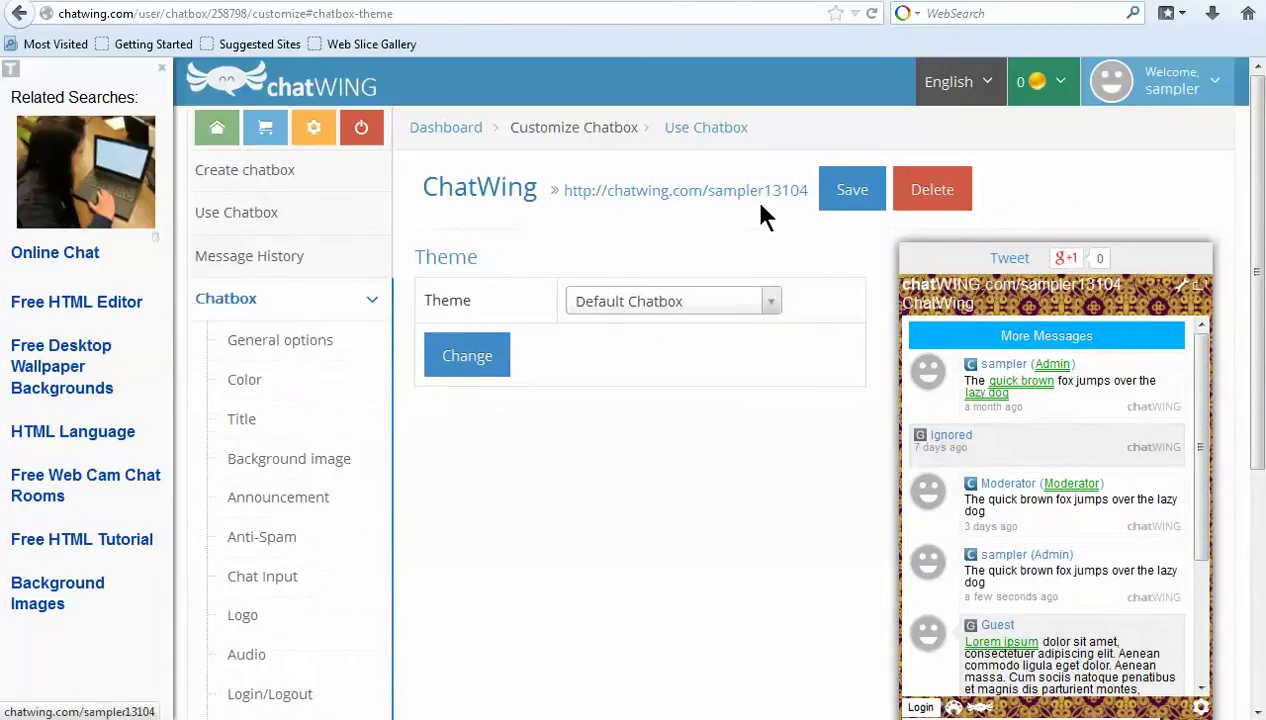
click(777, 302)
click(678, 398)
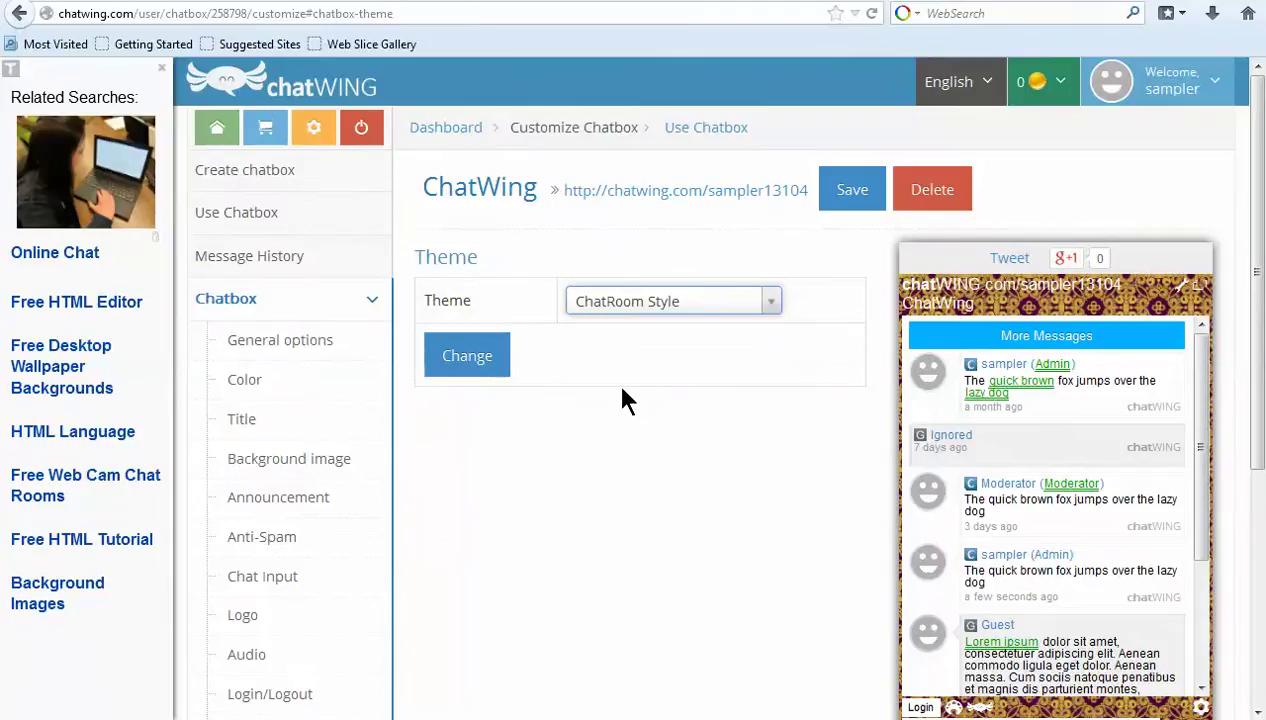
In Privacy, force login and allow Instagram, tumblr, VKontakte and LinkedIn logins.
click(255, 616)
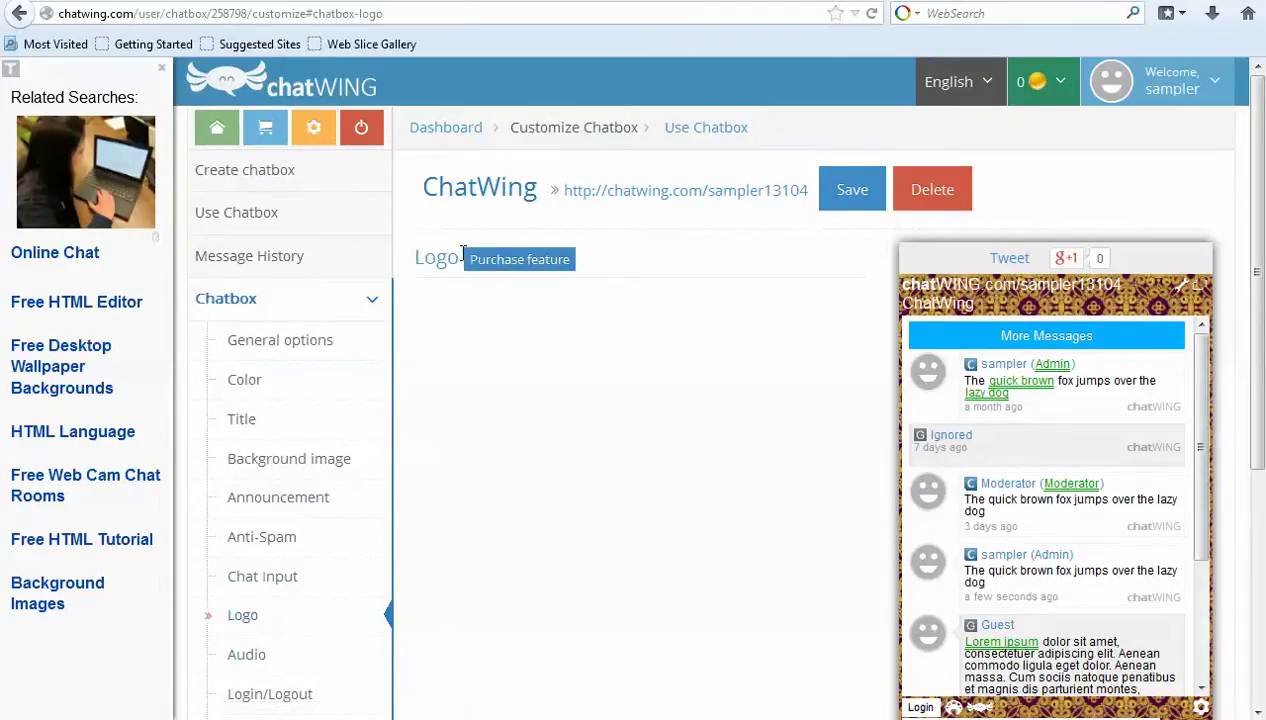
scroll(488, 450, down, 4)
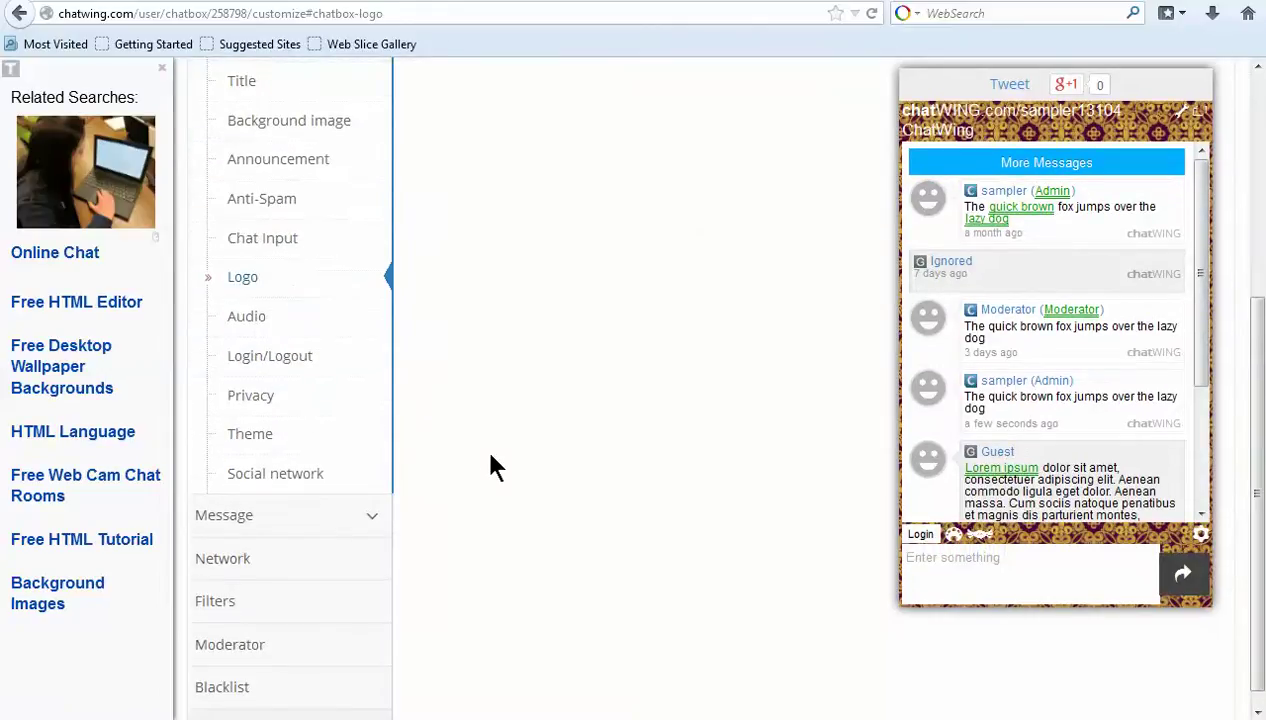
click(272, 400)
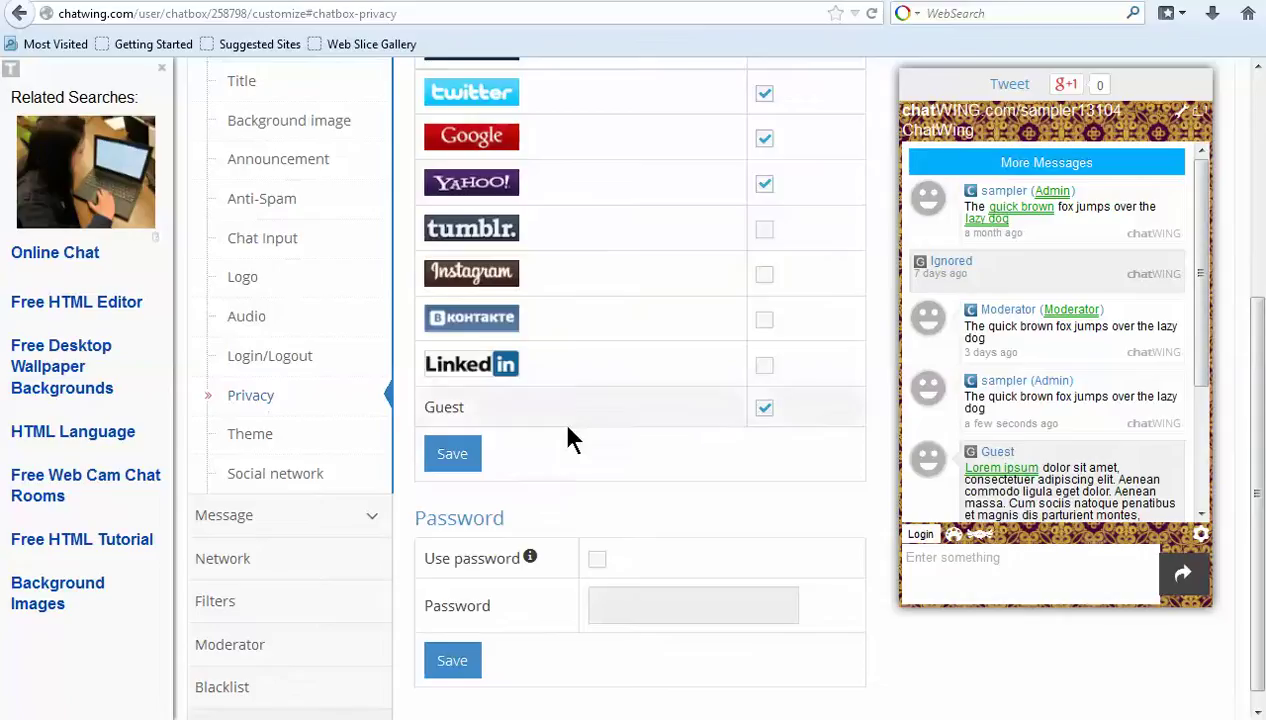
scroll(565, 438, up, 3)
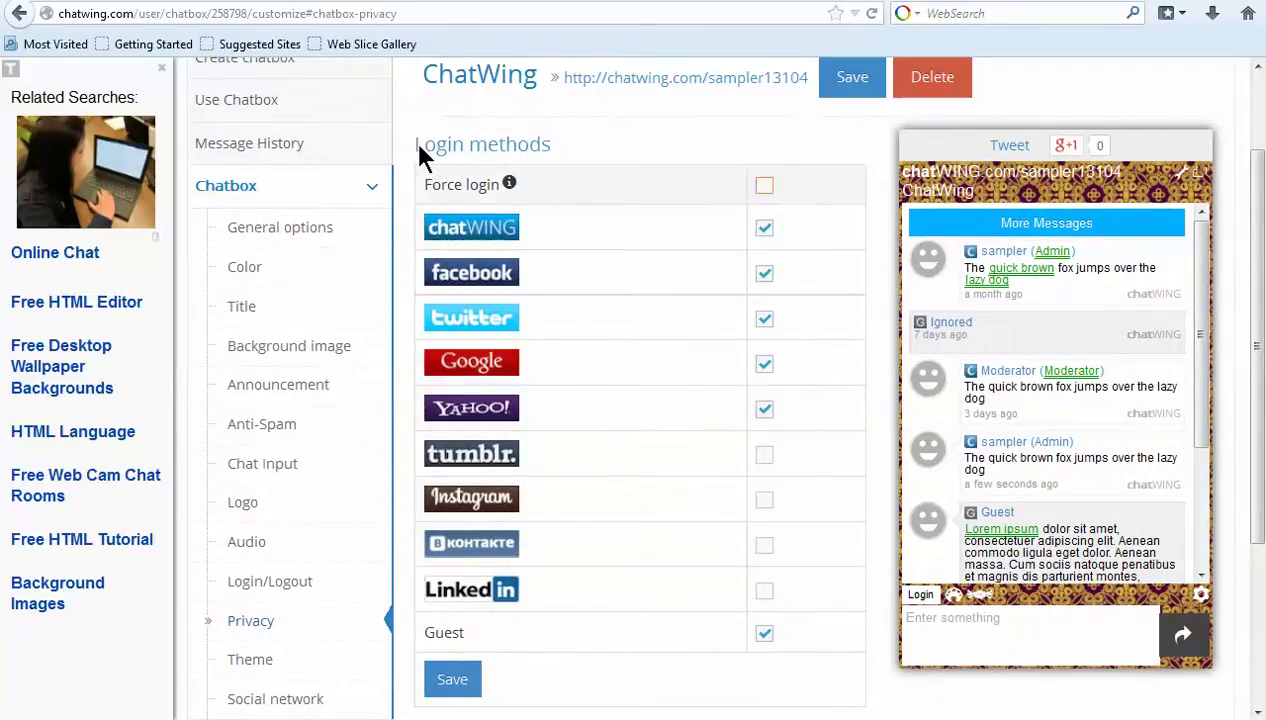
scroll(550, 470, down, 1)
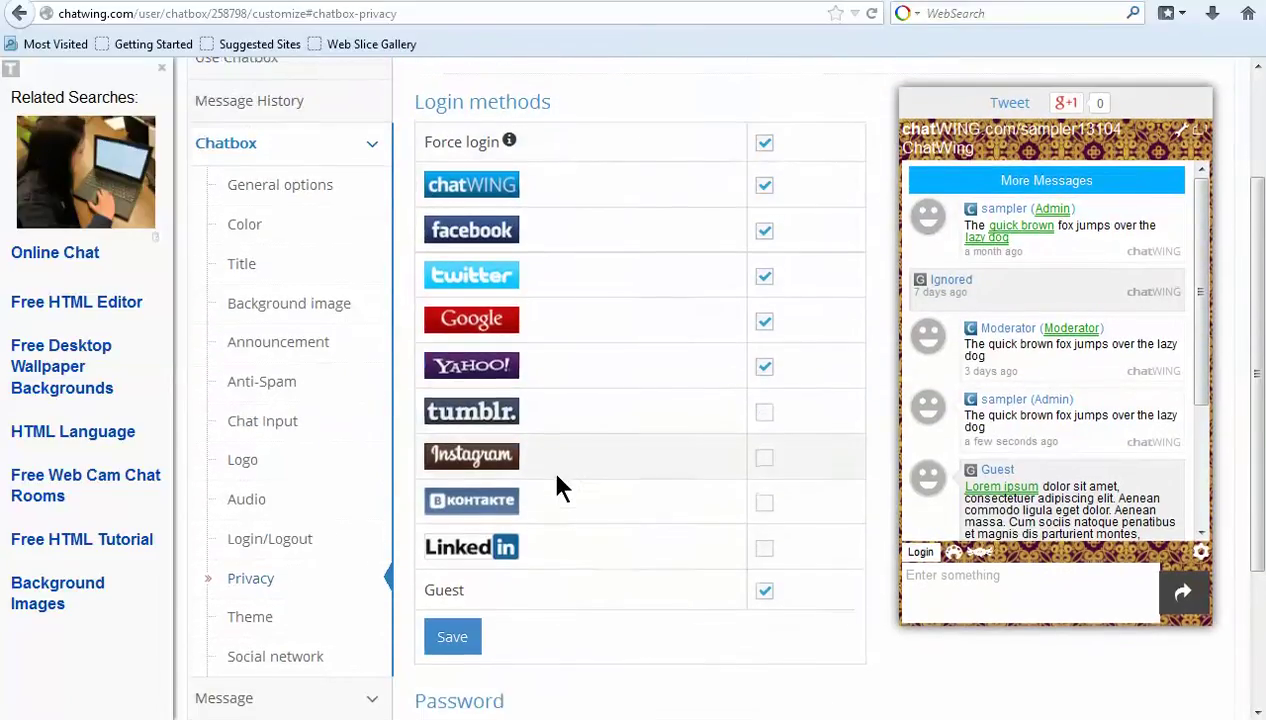
scroll(560, 487, down, 2)
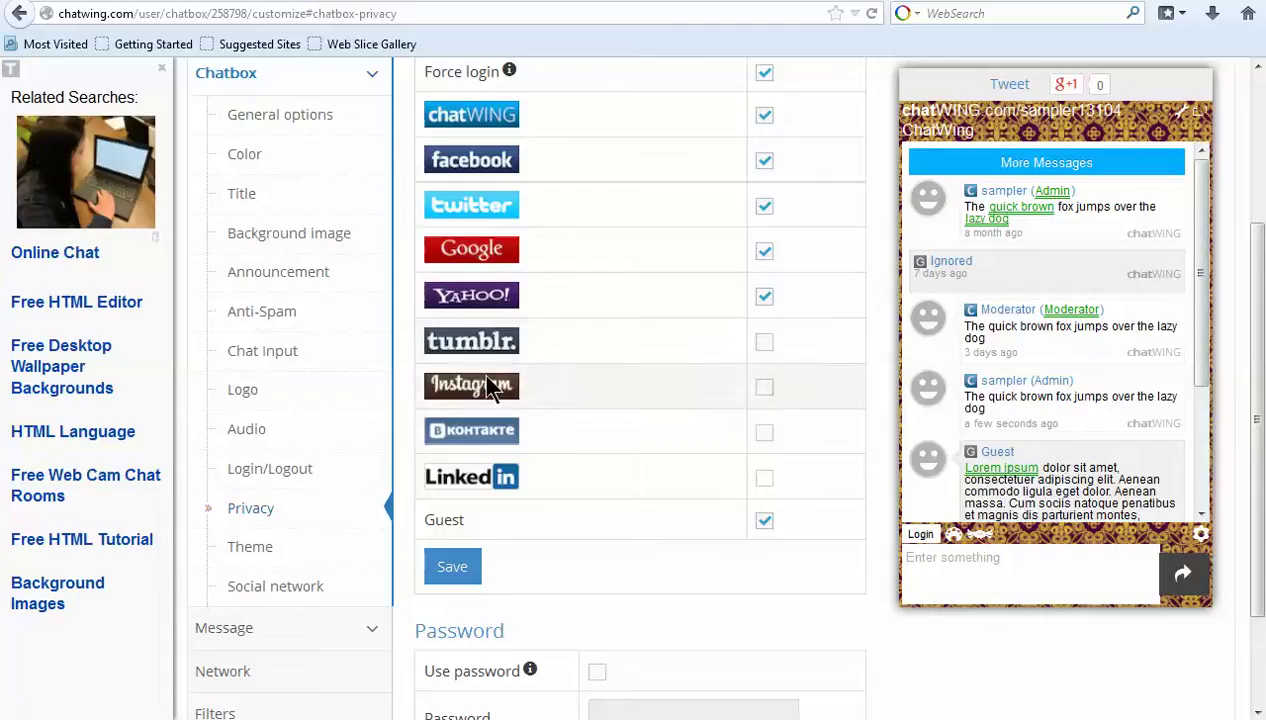
click(492, 388)
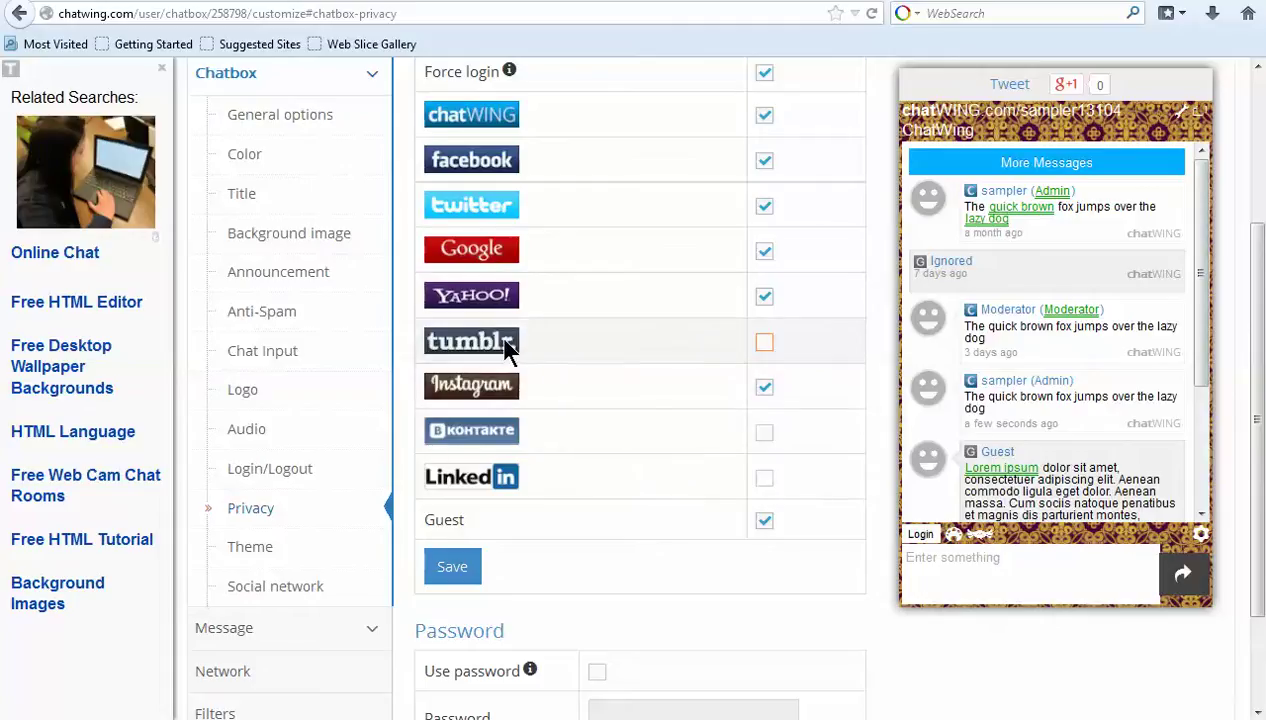
click(508, 345)
click(506, 428)
click(514, 478)
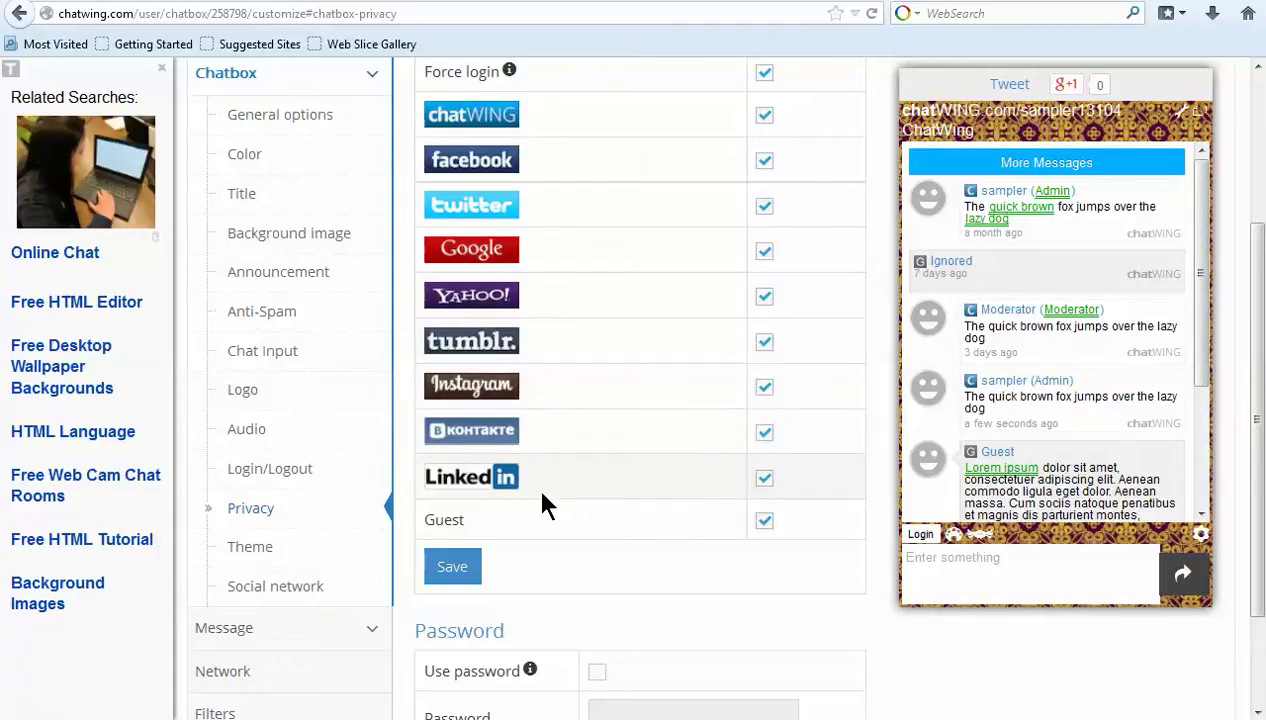
Tick Use password, enter a chatbox password, and expand the Message settings.
scroll(541, 505, down, 3)
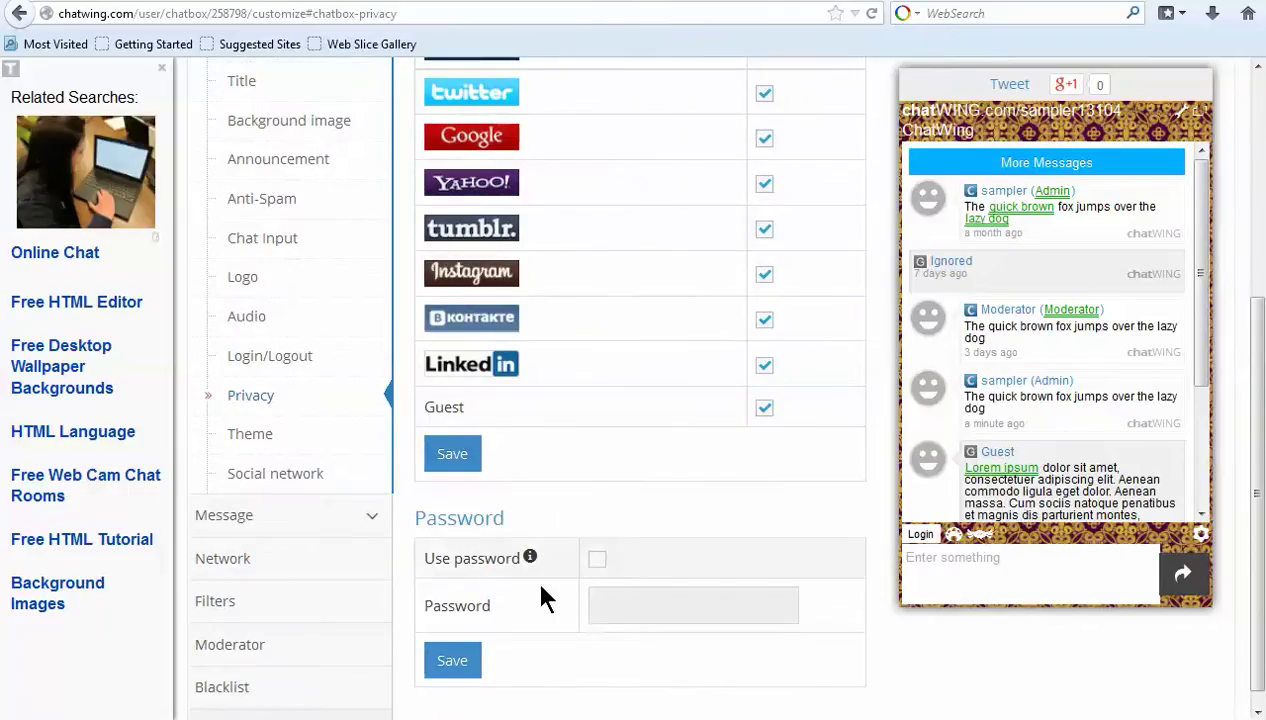
scroll(551, 563, down, 1)
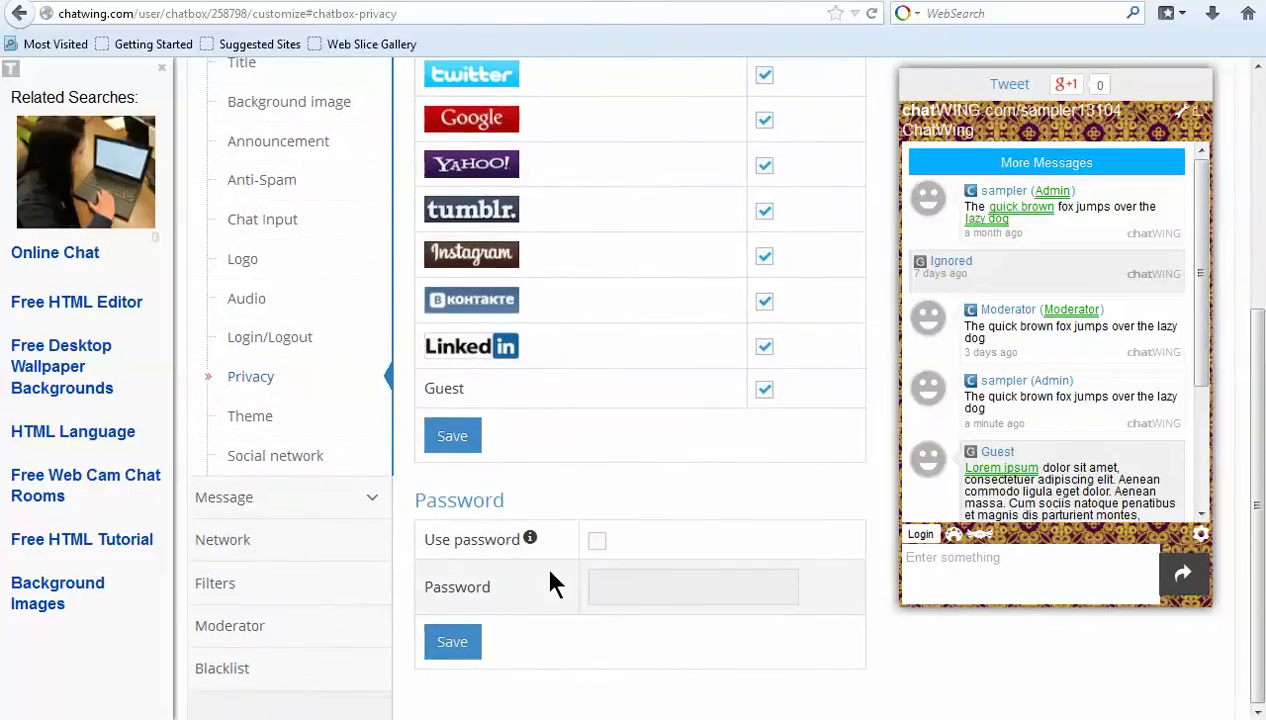
drag(414, 500, 560, 491)
click(465, 540)
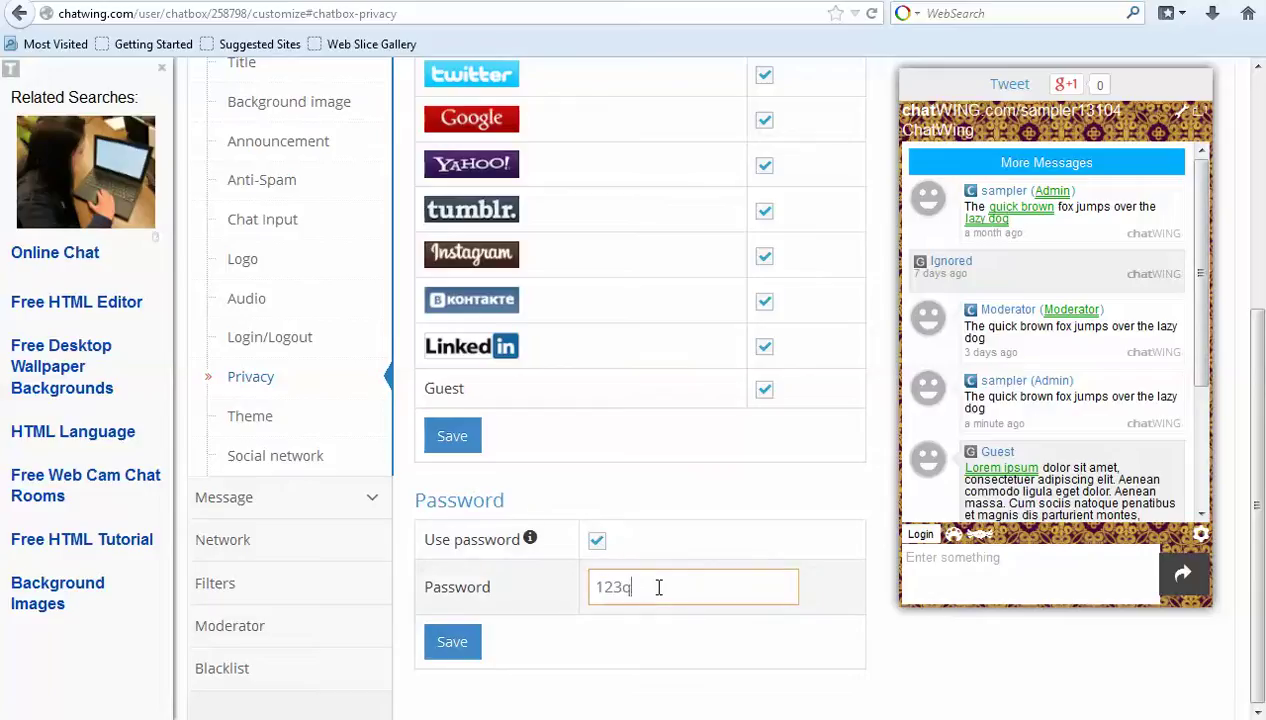
click(372, 505)
scroll(395, 539, down, 4)
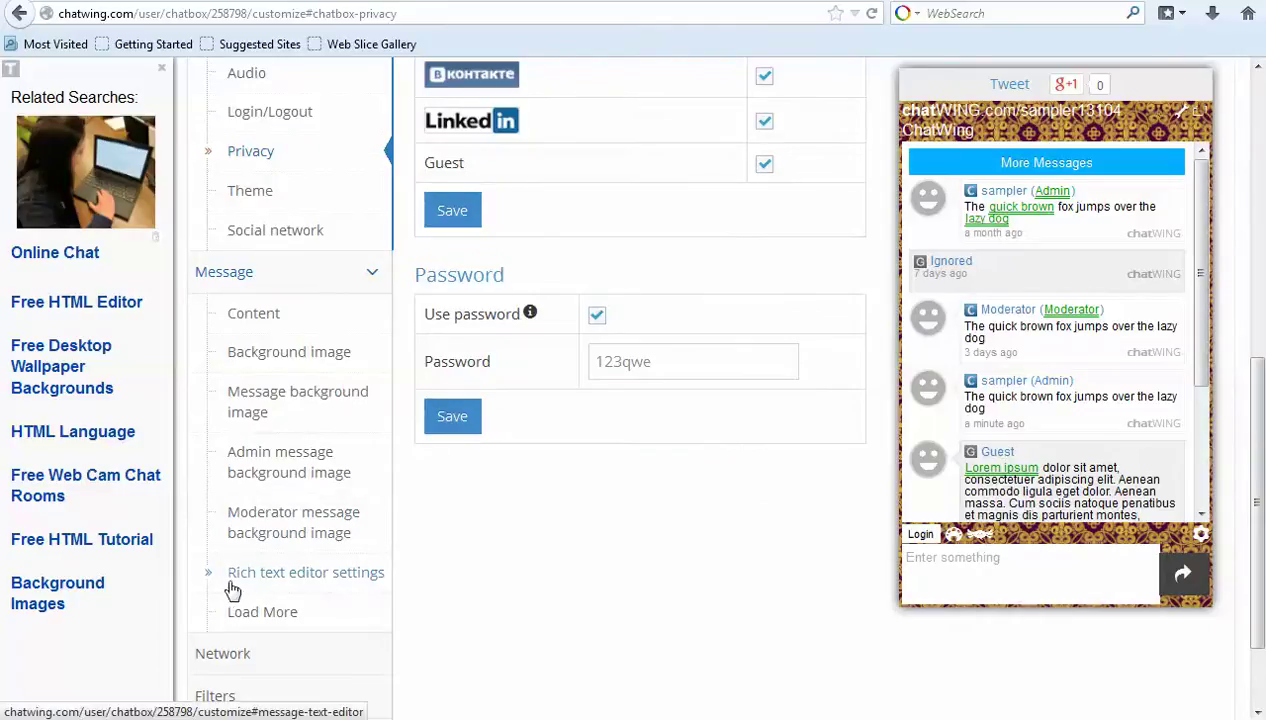
Review the Rich text editor's formatting, content and external image options.
click(291, 576)
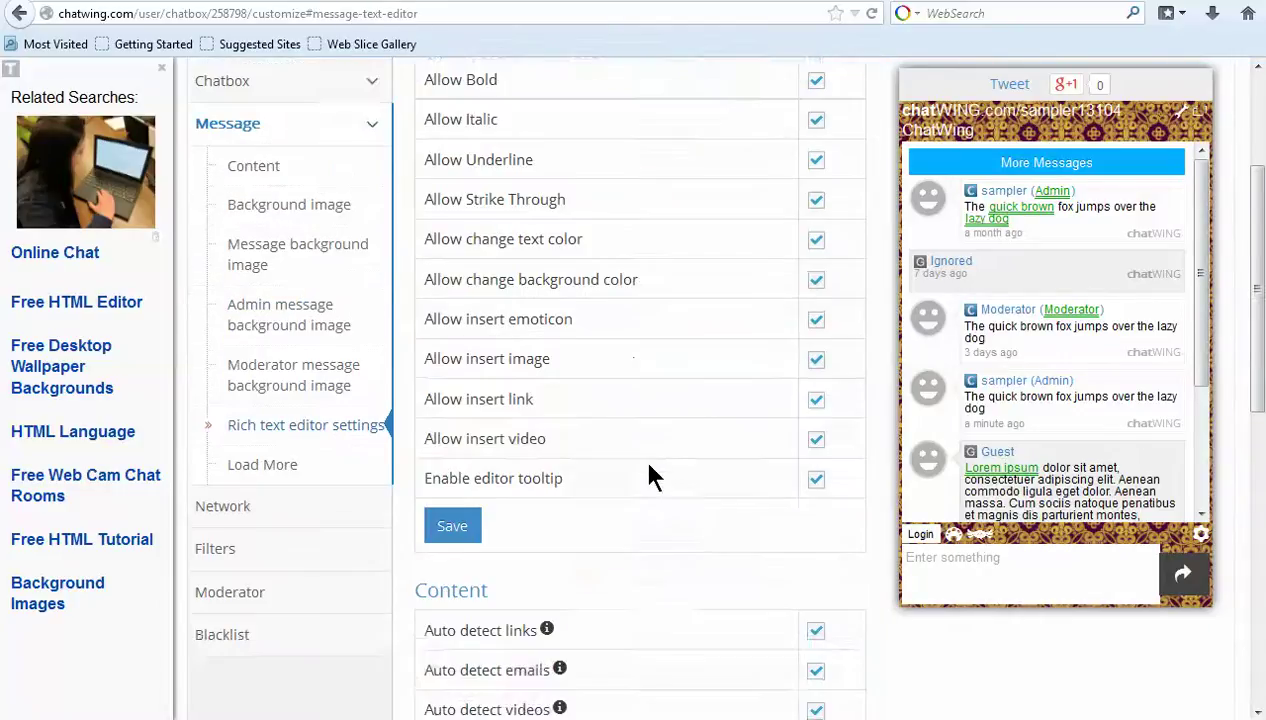
scroll(650, 476, up, 1)
scroll(620, 445, down, 4)
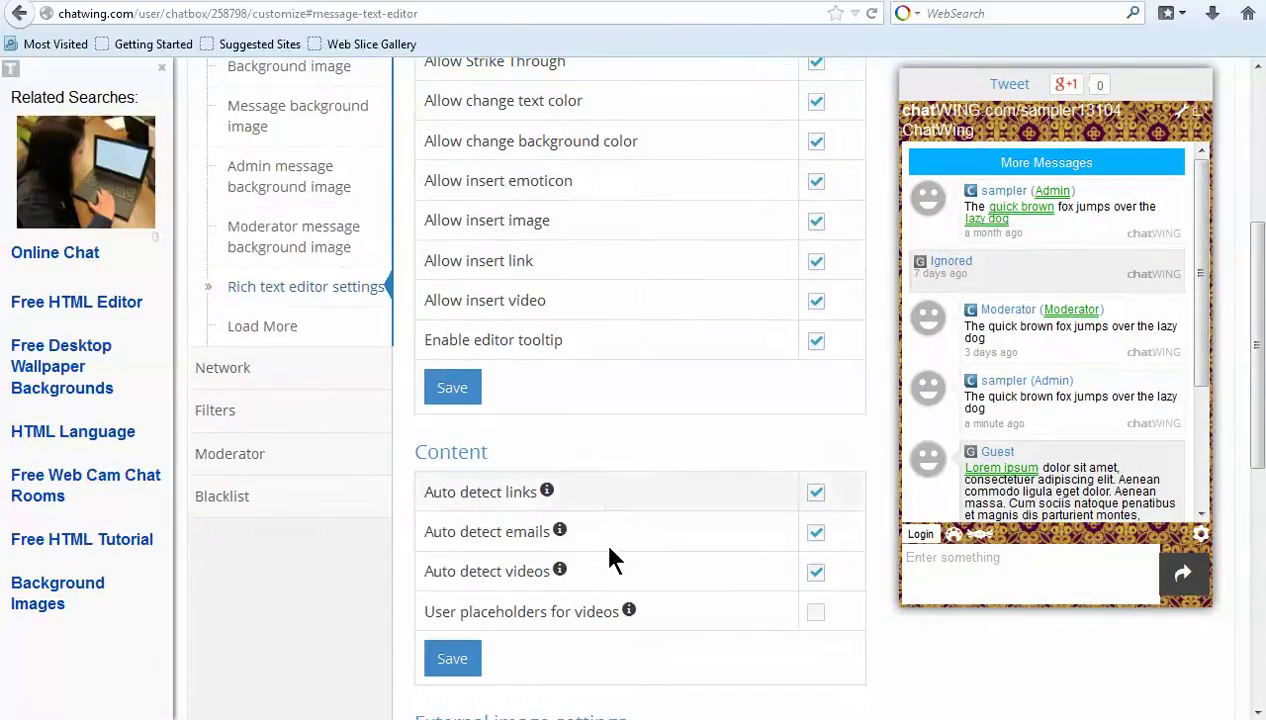
scroll(608, 557, down, 5)
scroll(537, 559, up, 4)
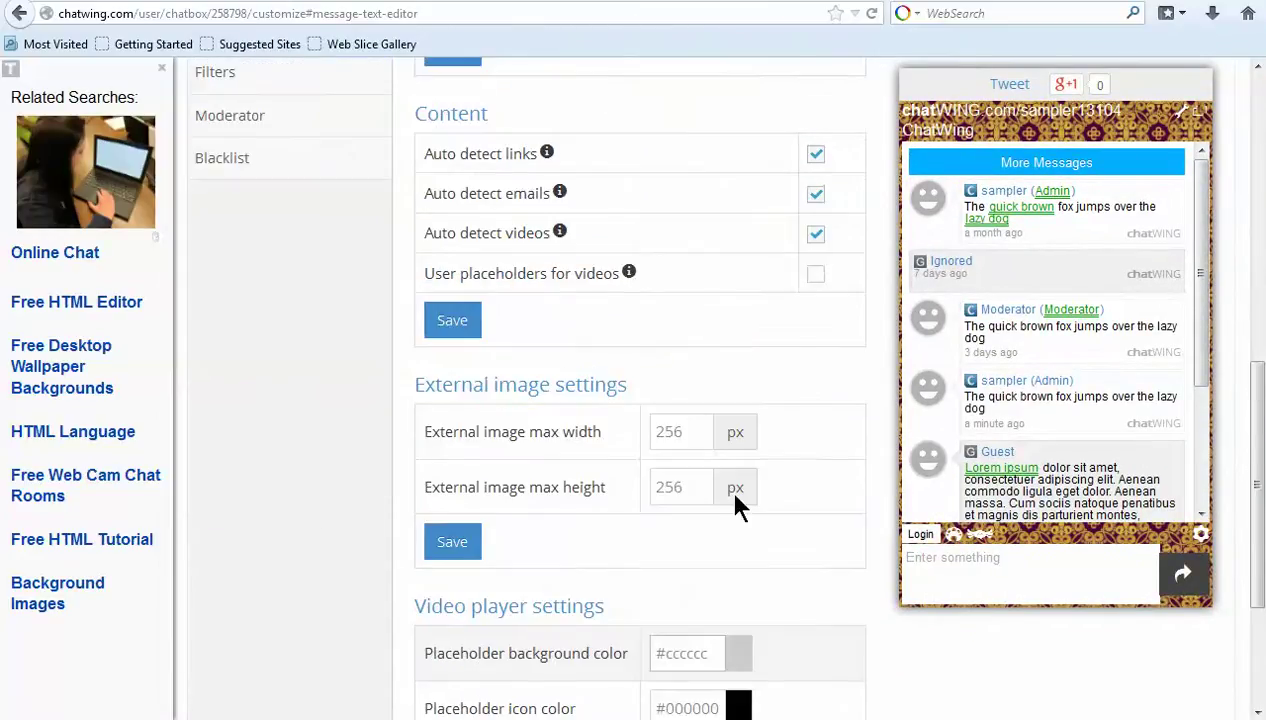
Review the Add new moderator section, then open the Filters settings.
click(232, 354)
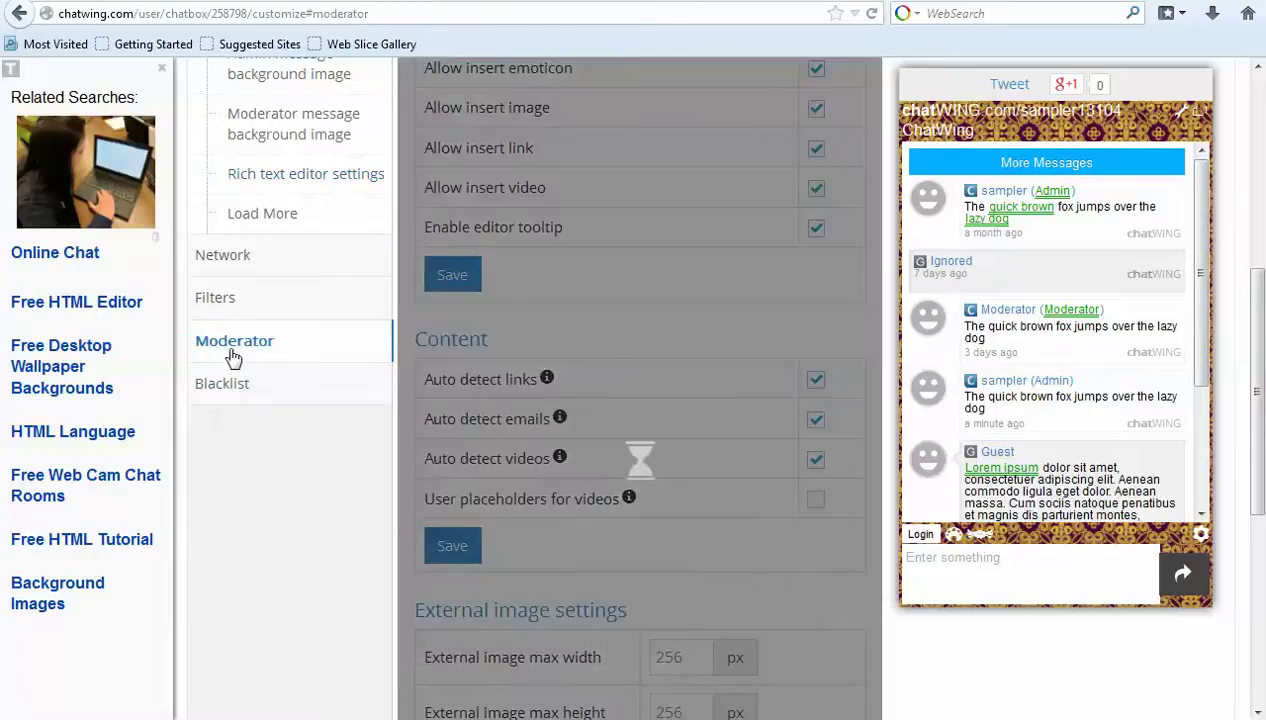
scroll(611, 419, up, 3)
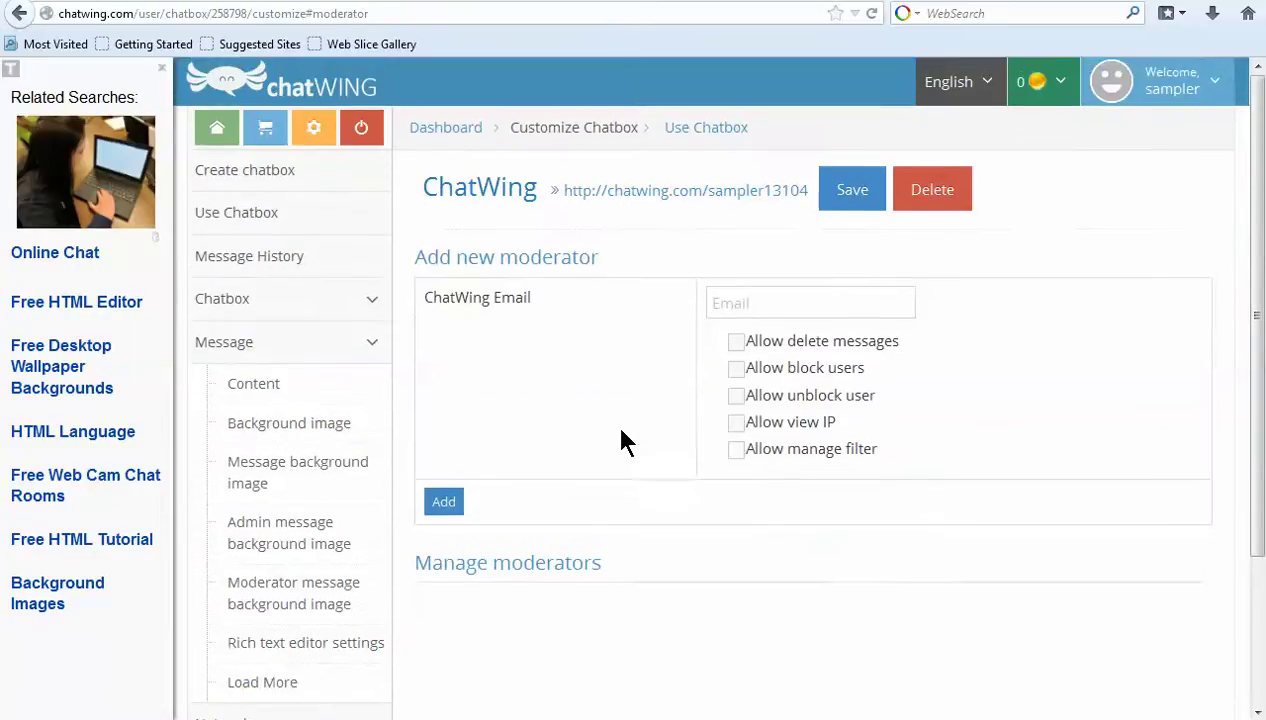
scroll(614, 440, down, 2)
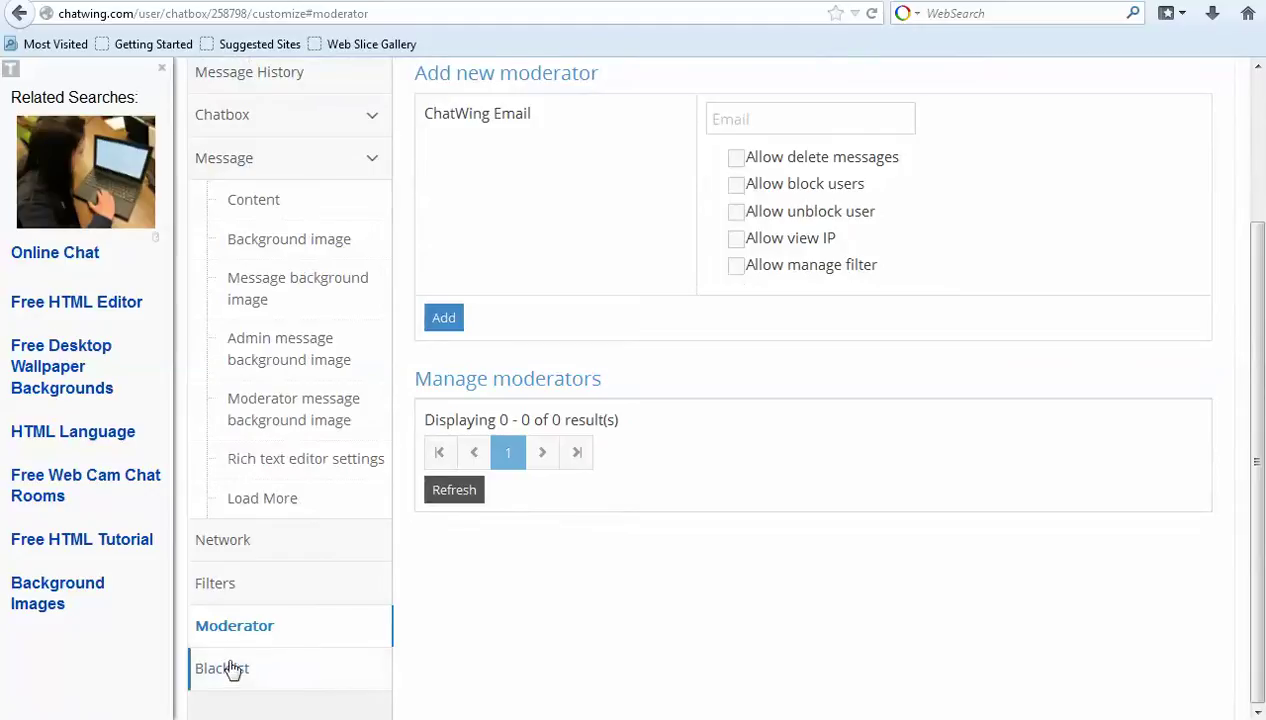
click(229, 590)
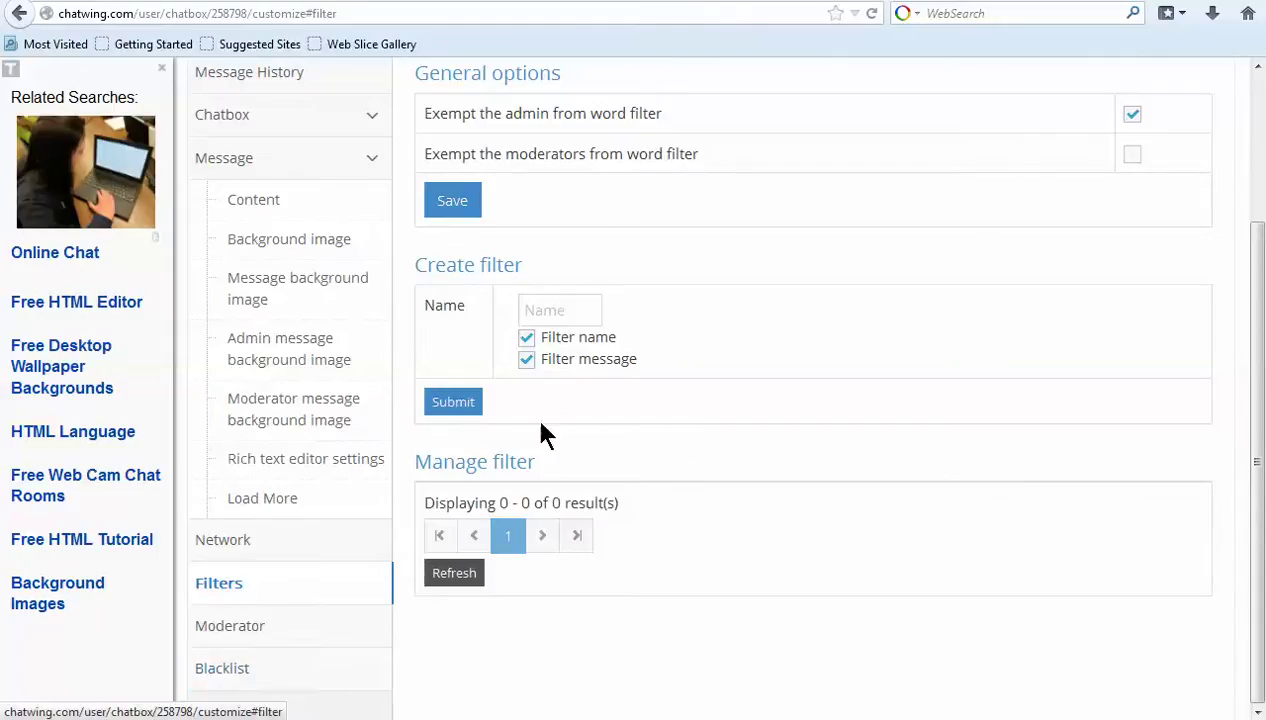
scroll(540, 432, up, 3)
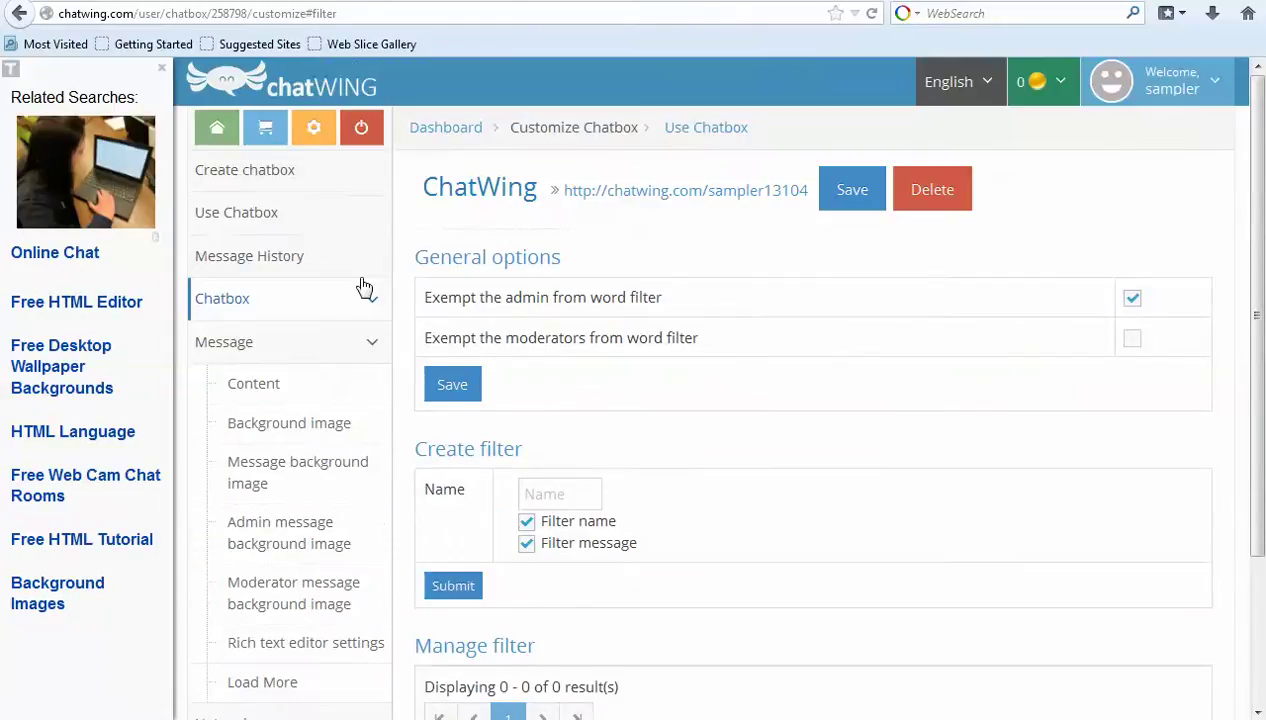
Open the Message History page showing CSV export for today.
click(302, 265)
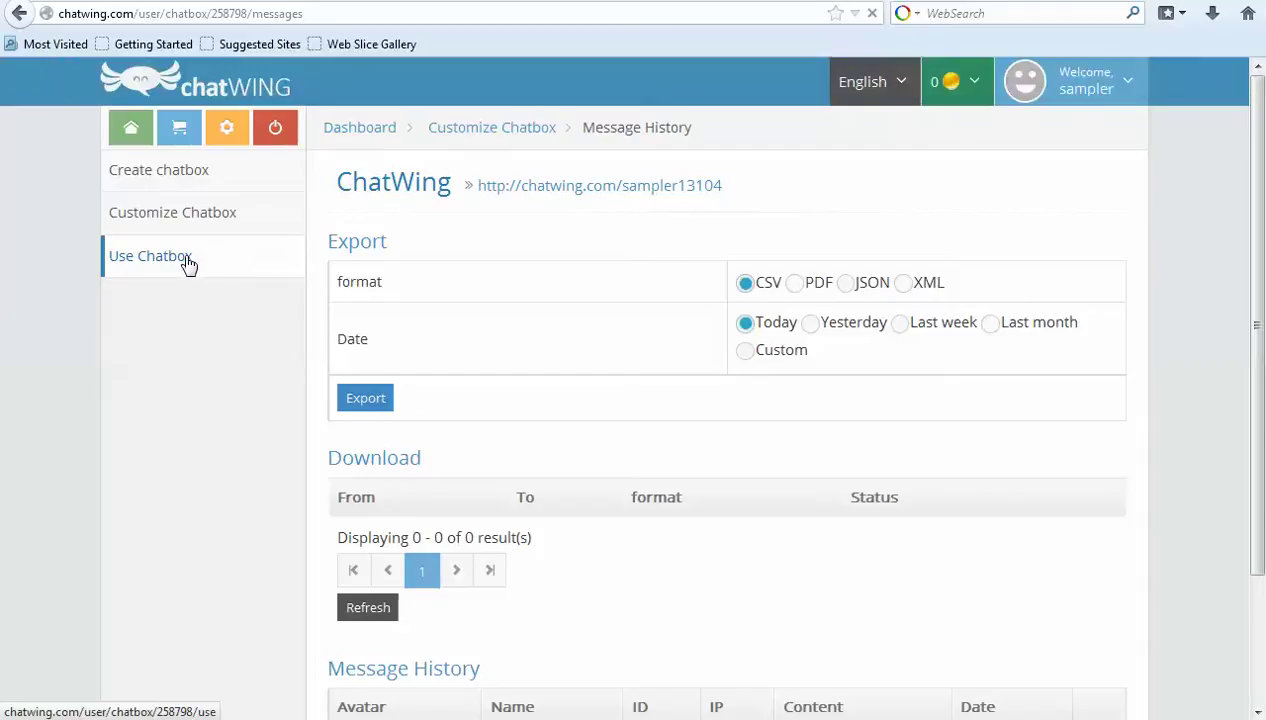
Select the chatbox's short and full URLs, then view the 240×370 px JavaScript embed code.
click(174, 260)
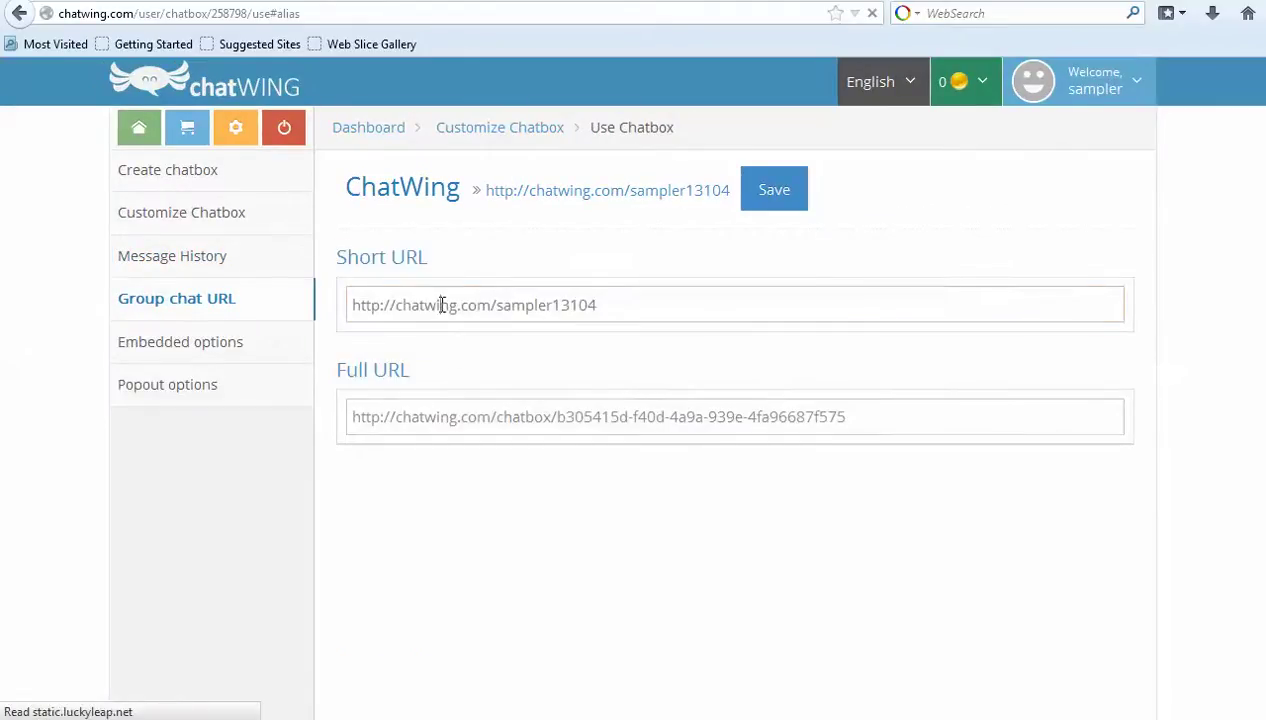
click(444, 305)
click(386, 415)
click(226, 346)
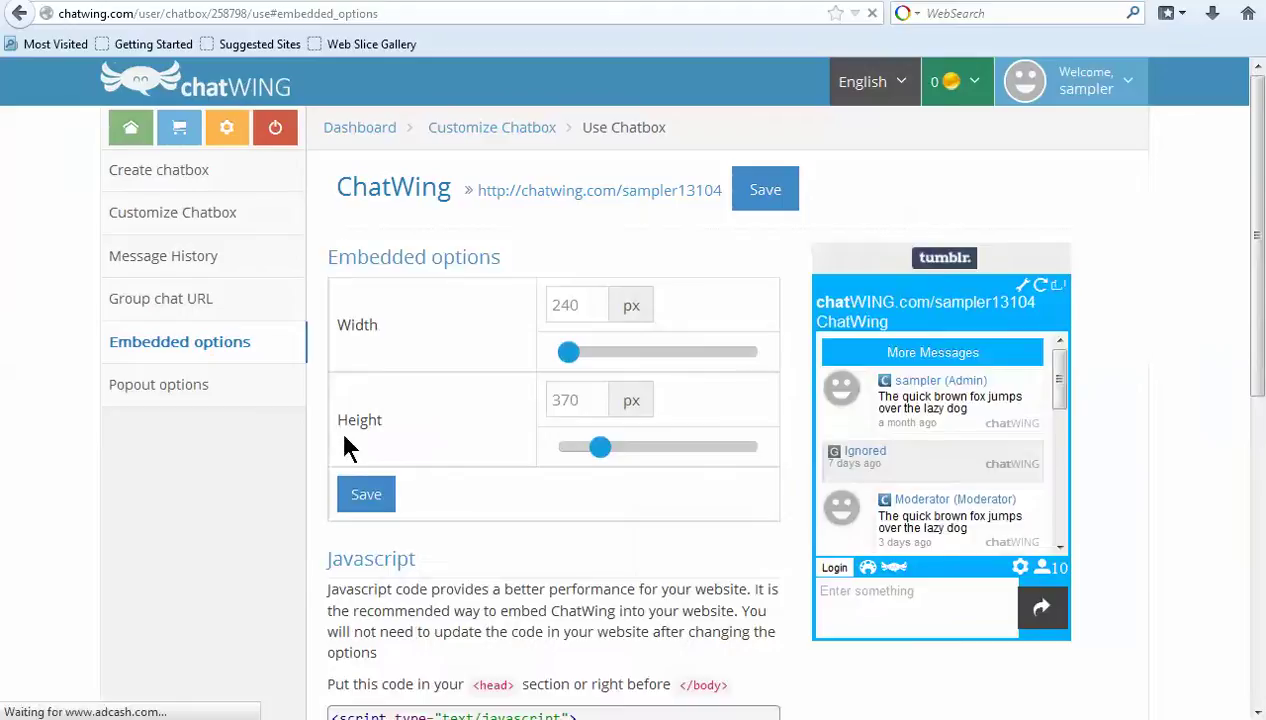
scroll(335, 300, down, 5)
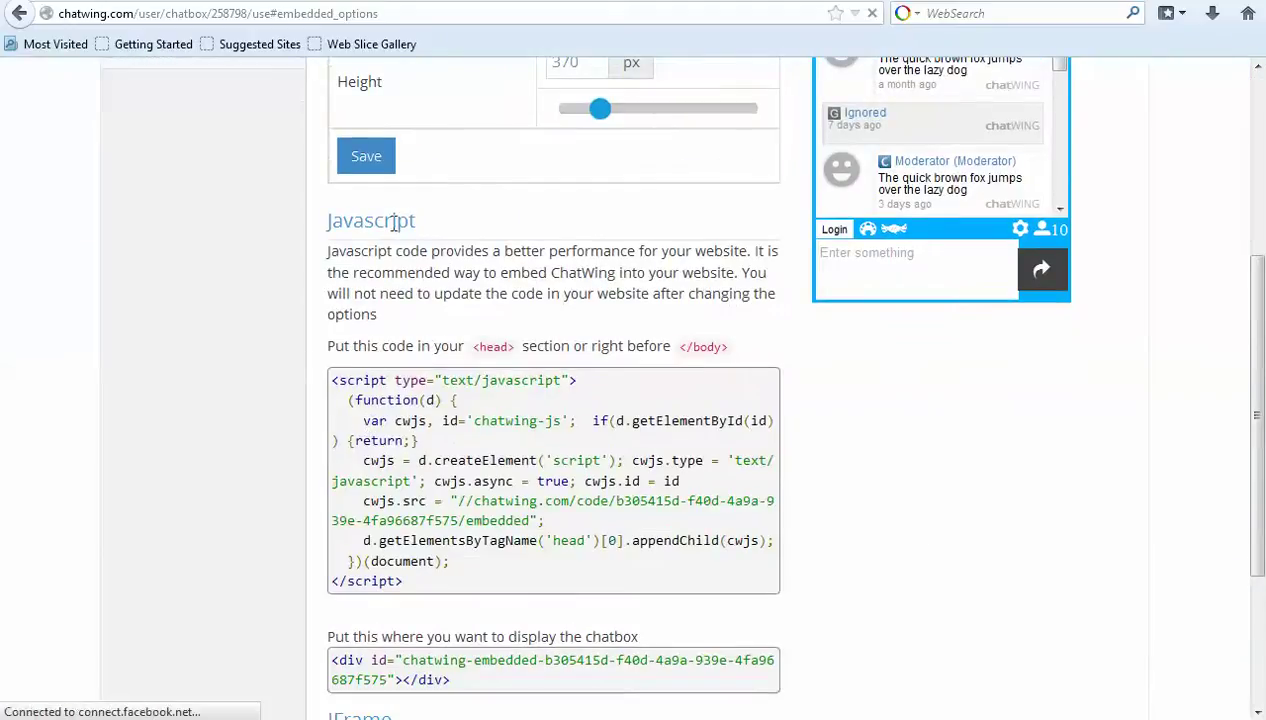